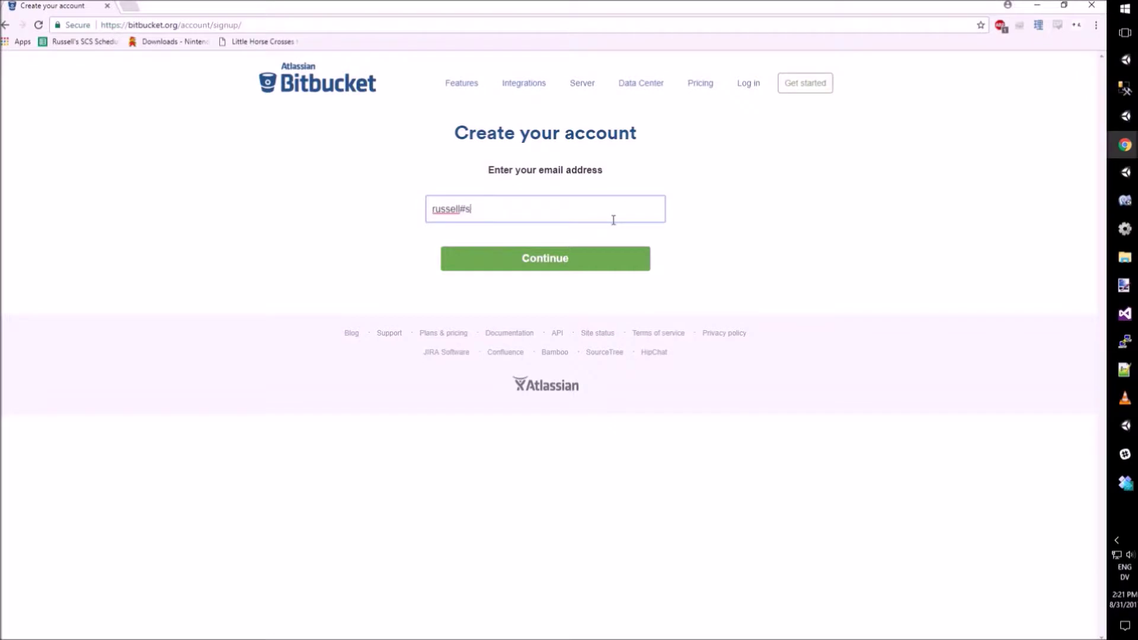
Step: Enter the work e-mail address in the Create your account field and continue
text(@skeletoncrew.co.jp)
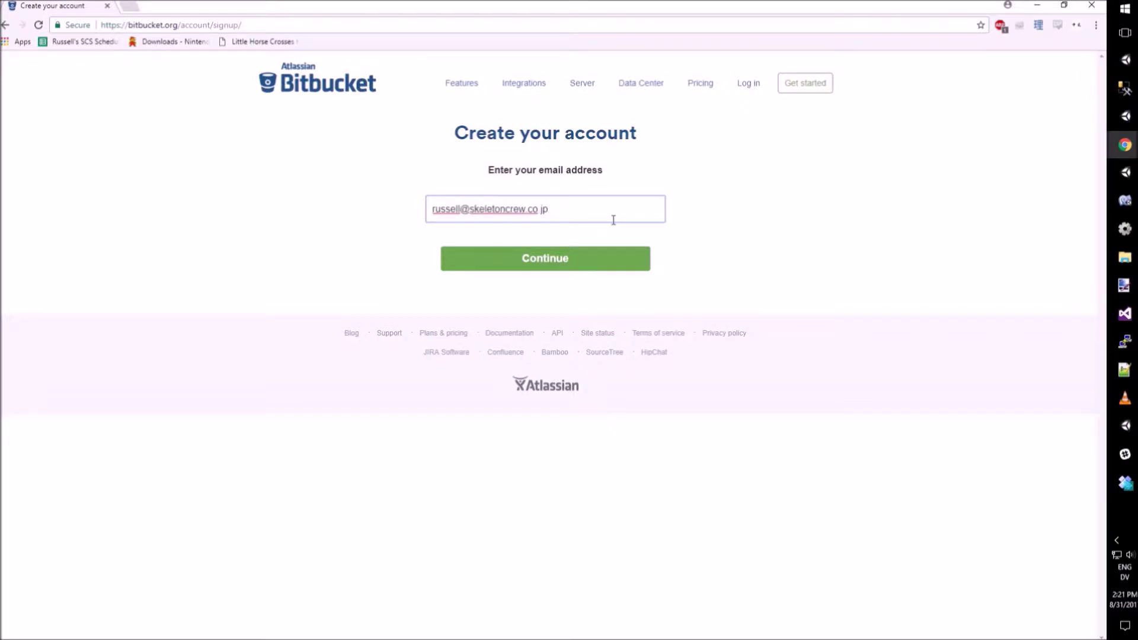
click(556, 267)
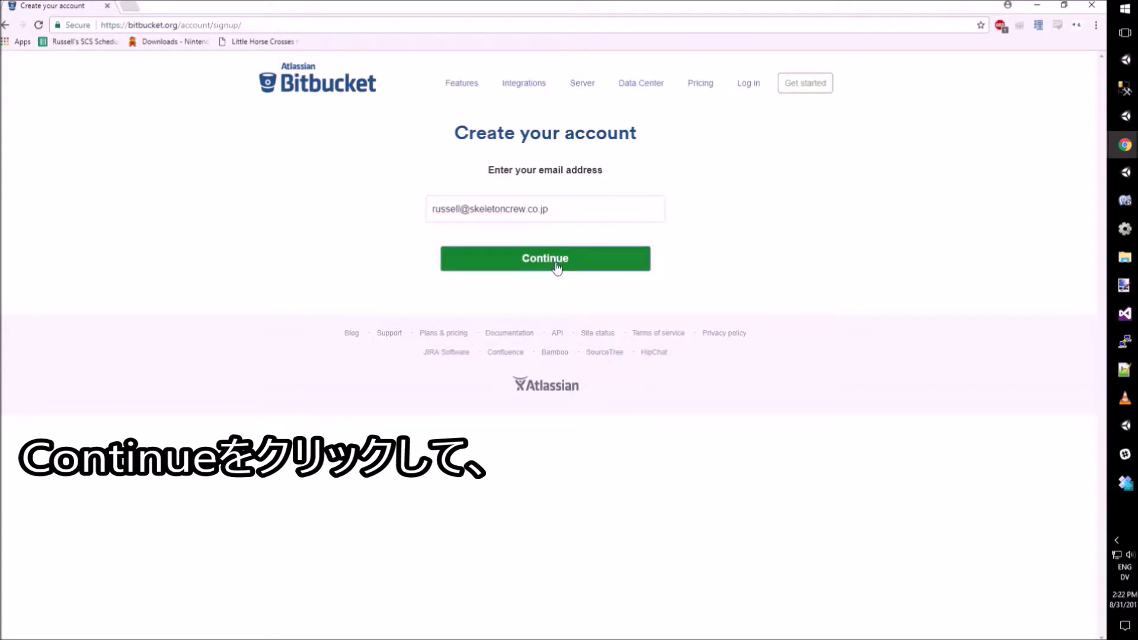
Step: Enter the full name and account password, pass the reCAPTCHA check, and submit the details
key(Tab)
text(***)
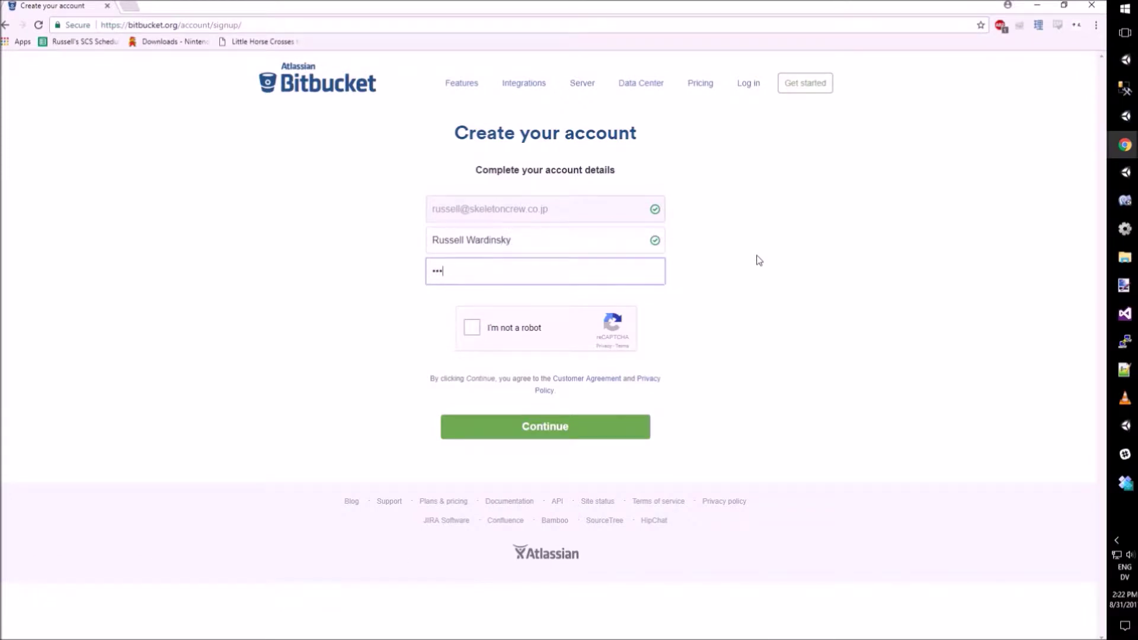
text(*****)
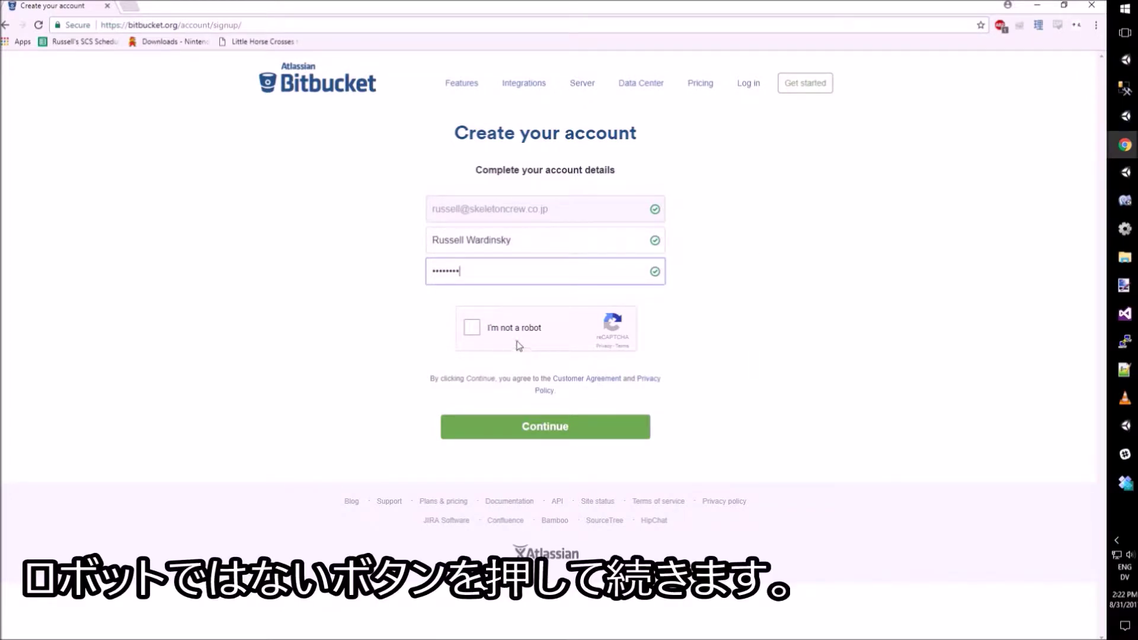
click(476, 331)
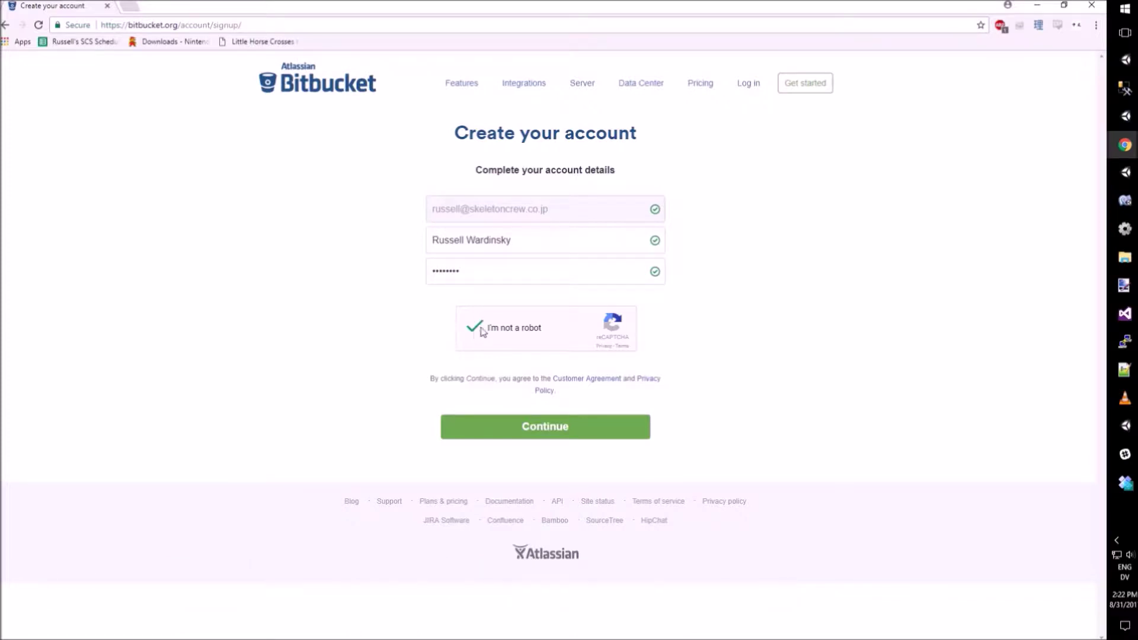
click(553, 437)
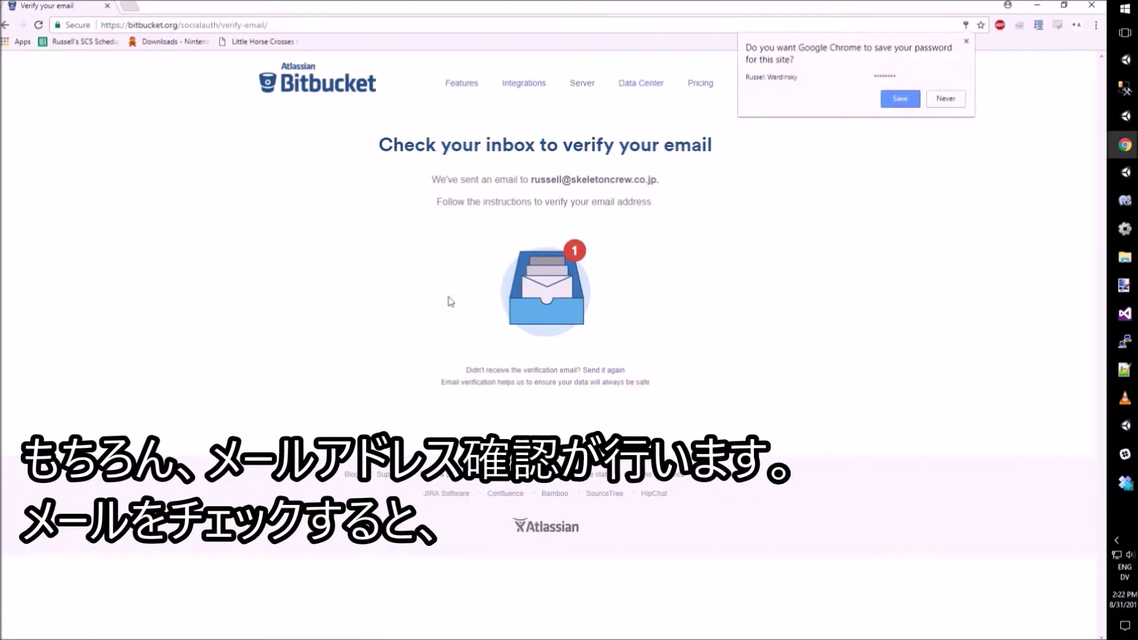
Step: Save the site password in Chrome and switch to the Facebook browser window
click(899, 100)
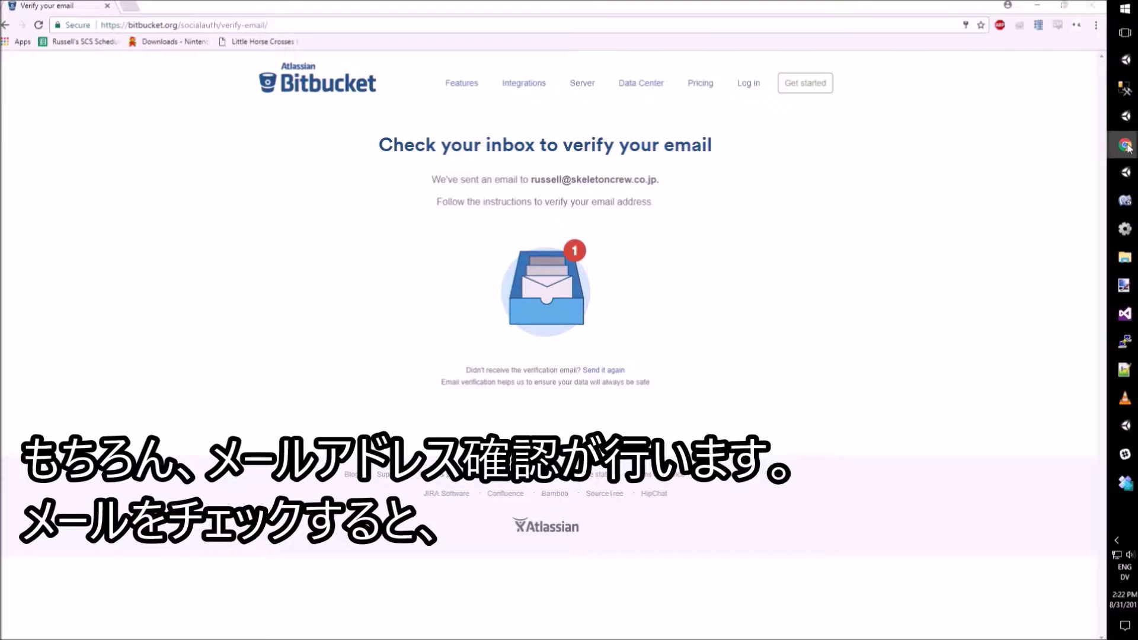
mouse_move(1125, 145)
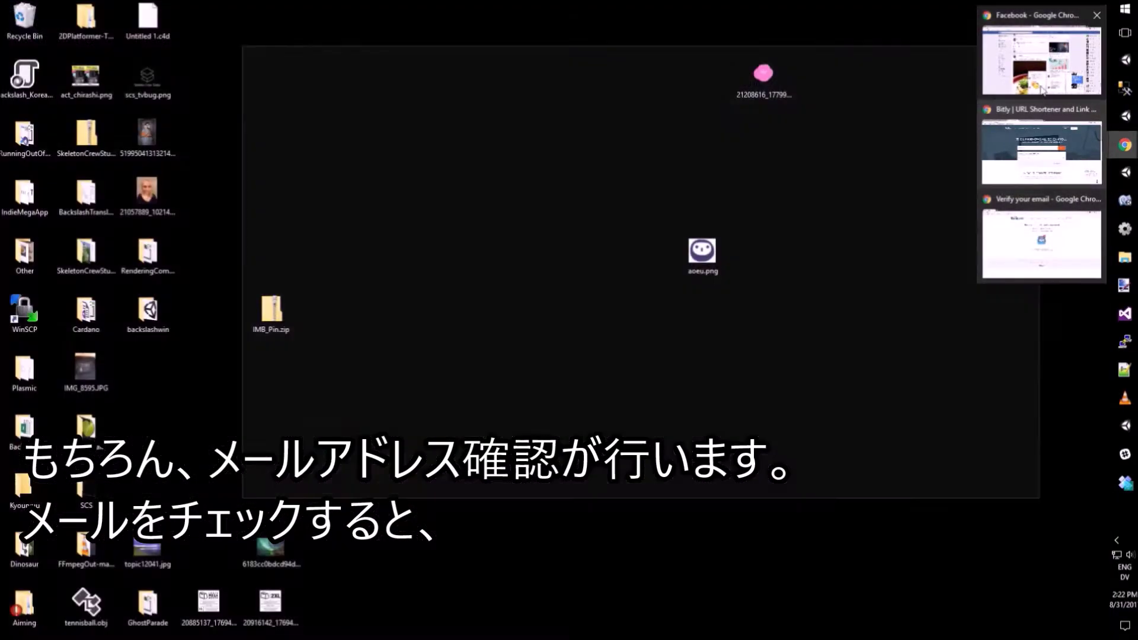
click(1038, 63)
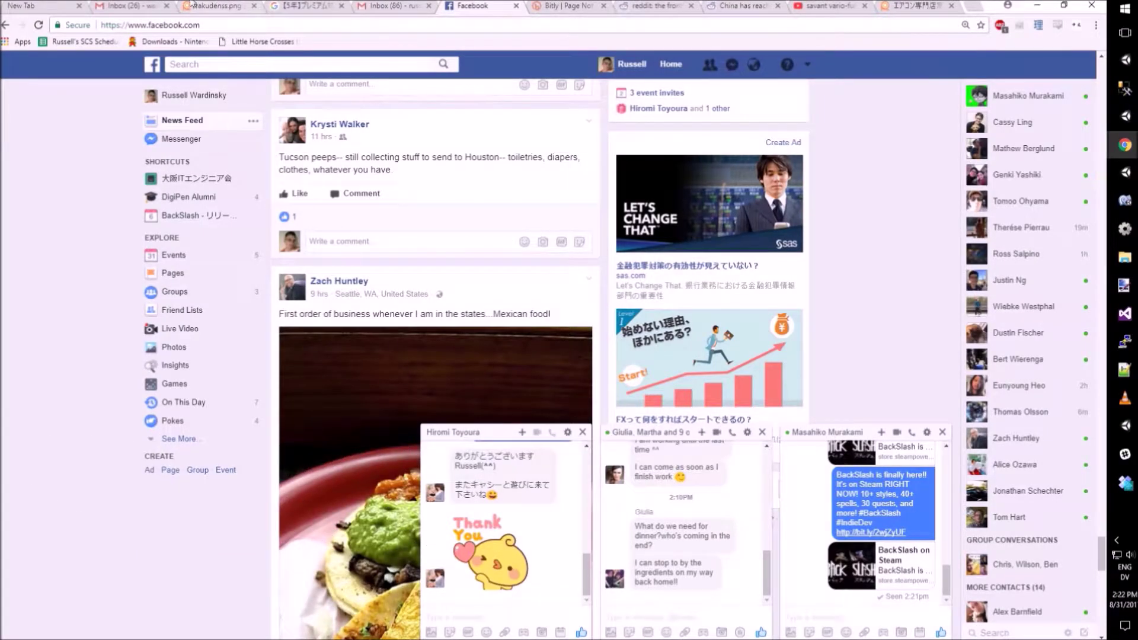
Step: Open the Atlassian email in the work inbox, verify the address, then reveal Bitbucket again
click(151, 5)
click(402, 5)
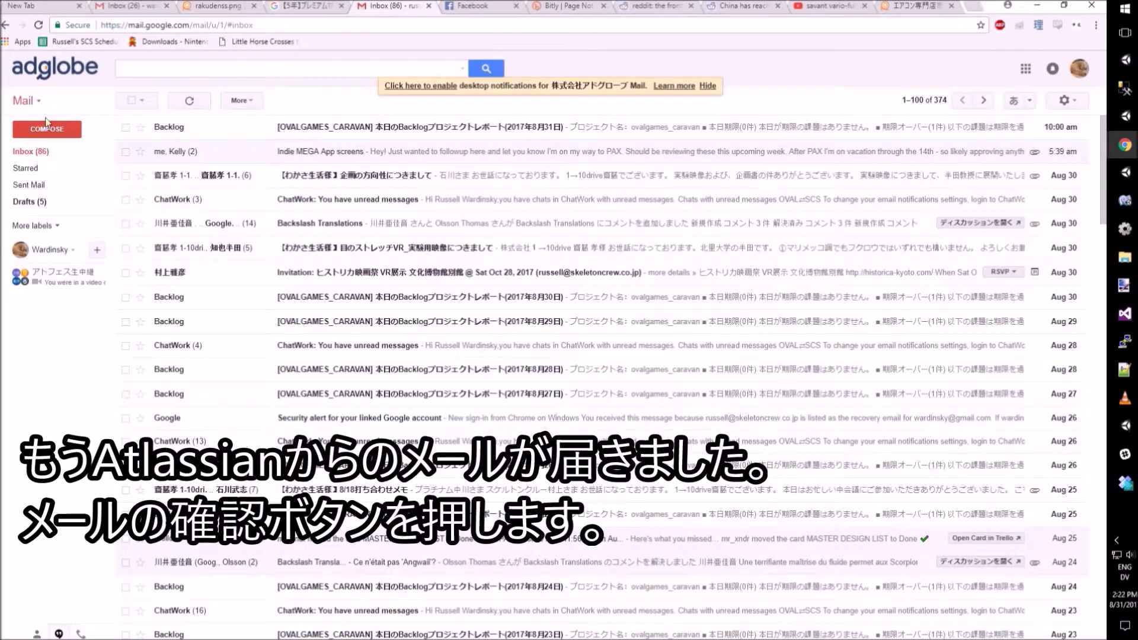
click(35, 155)
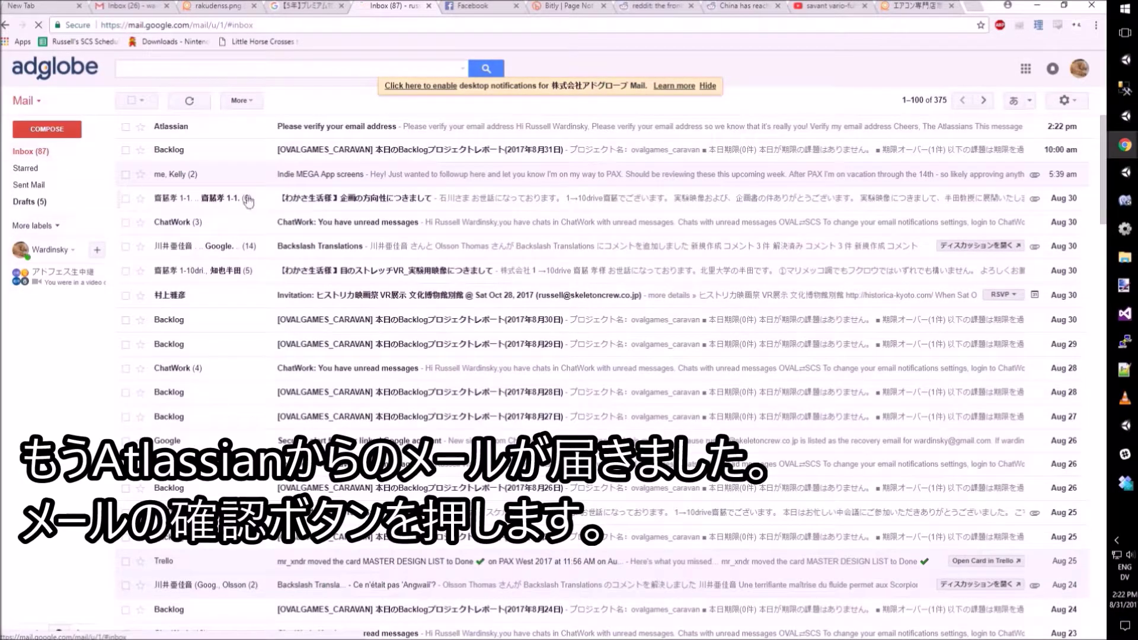
click(247, 135)
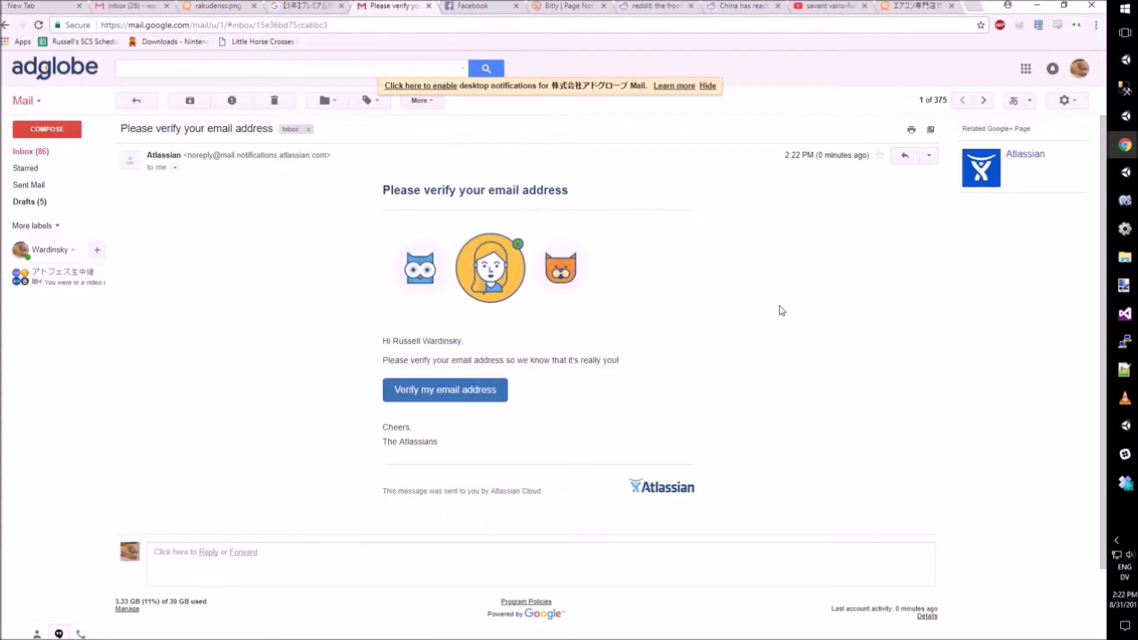
click(463, 396)
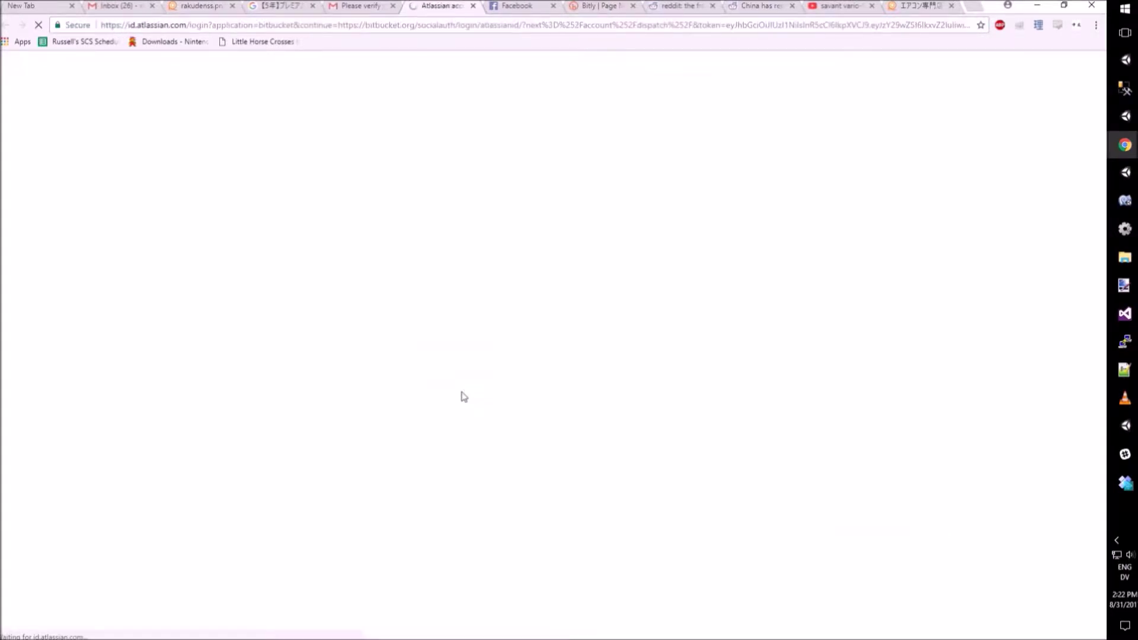
click(1064, 5)
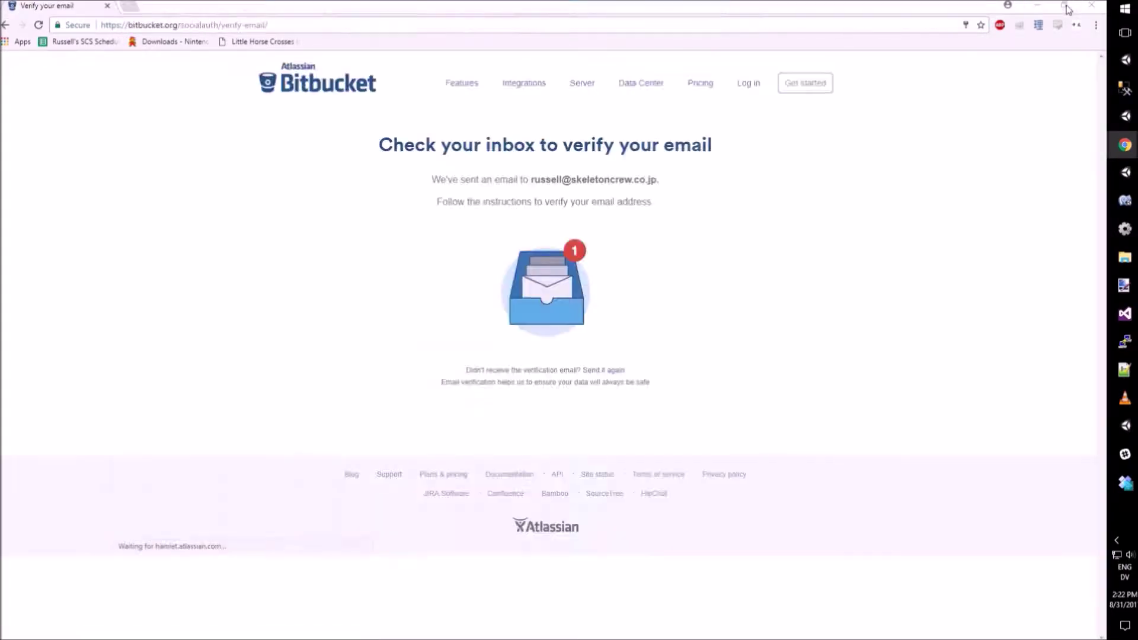
Step: Enter a unique Bitbucket username on the Almost done page and submit it
click(401, 3)
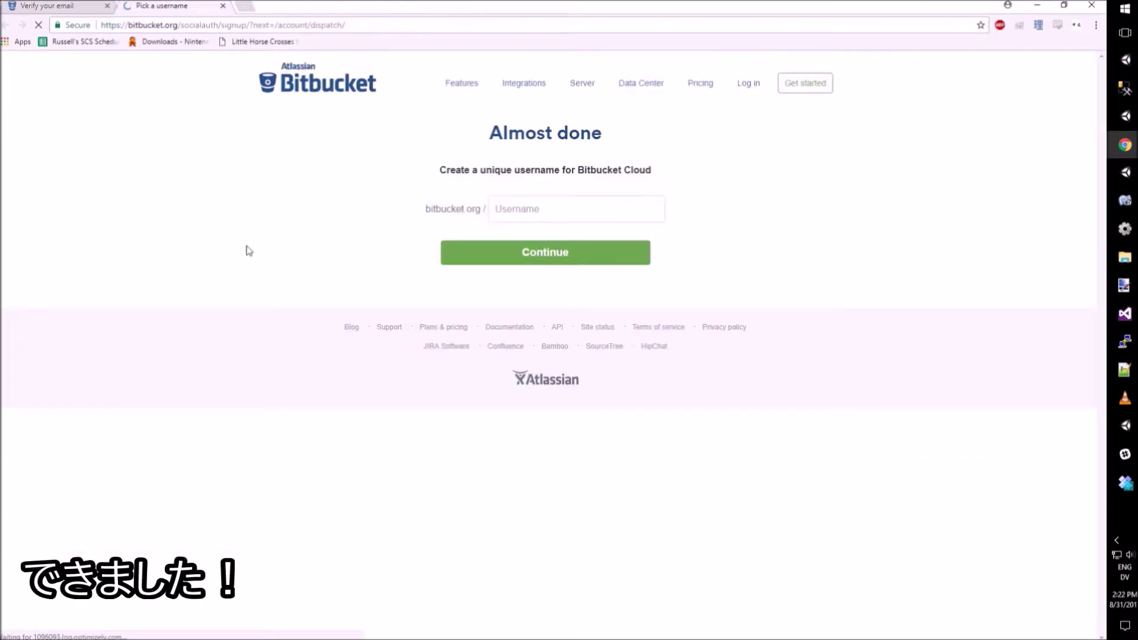
click(554, 213)
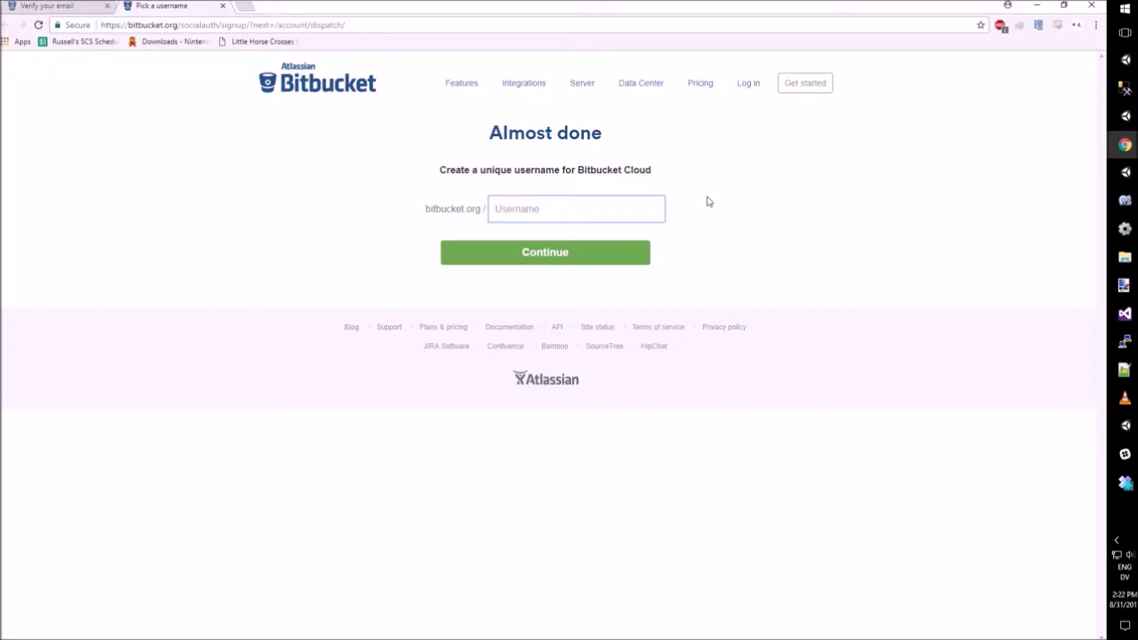
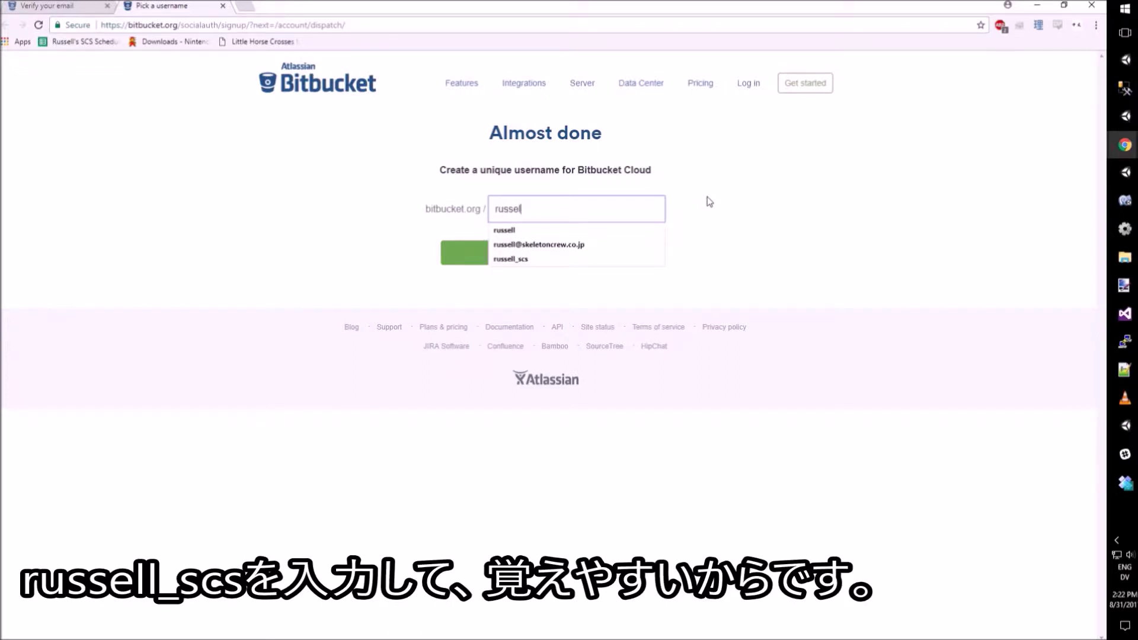
key(BackSpace)
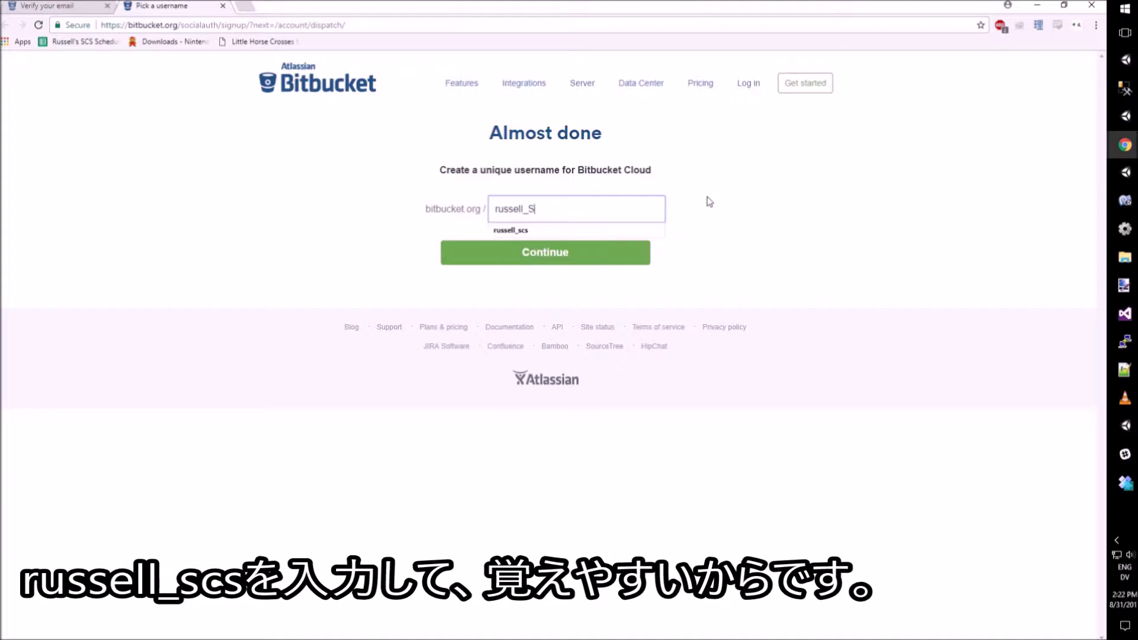
triple_click(696, 224)
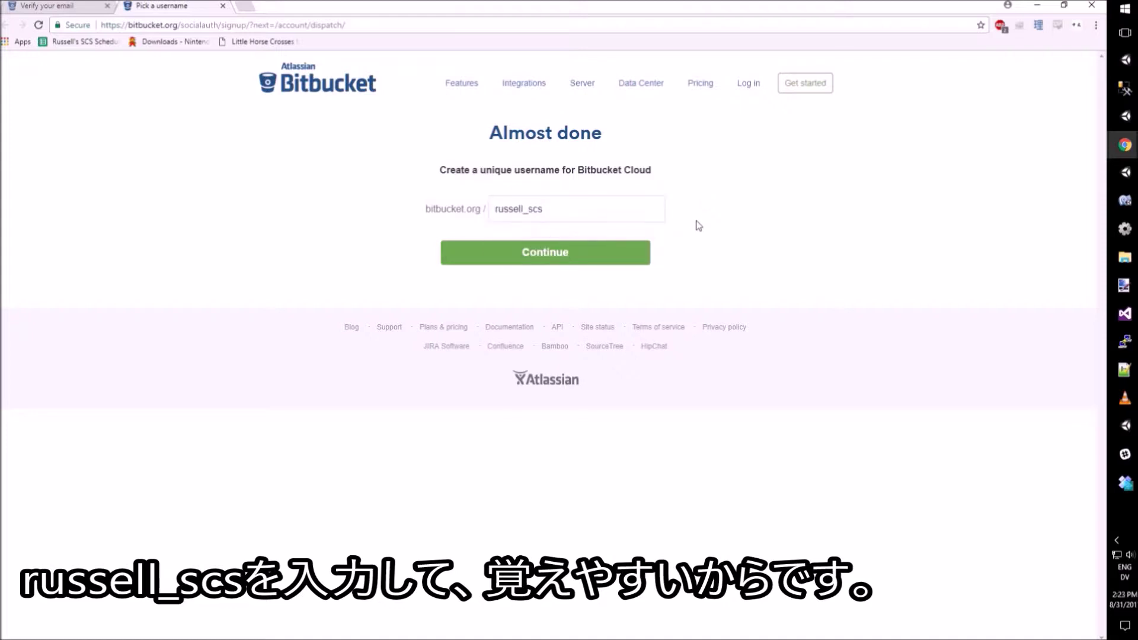
click(604, 260)
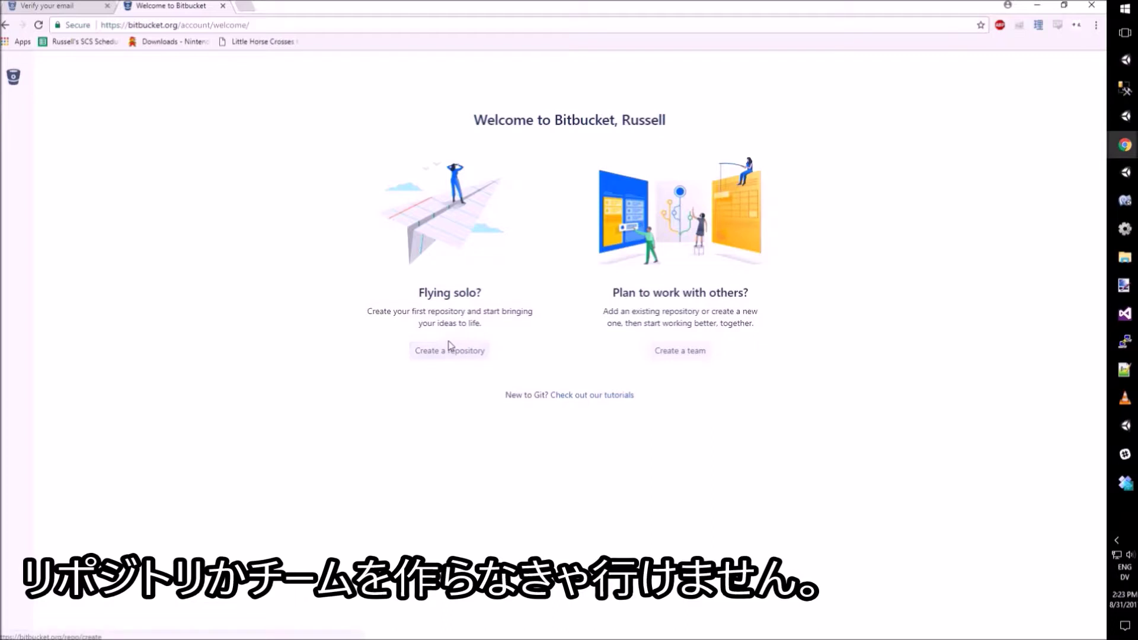
Step: Name the new team 'Skeleton Crew Indie', with team ID skeletoncrewindie shown available
drag(400, 311, 516, 311)
click(517, 324)
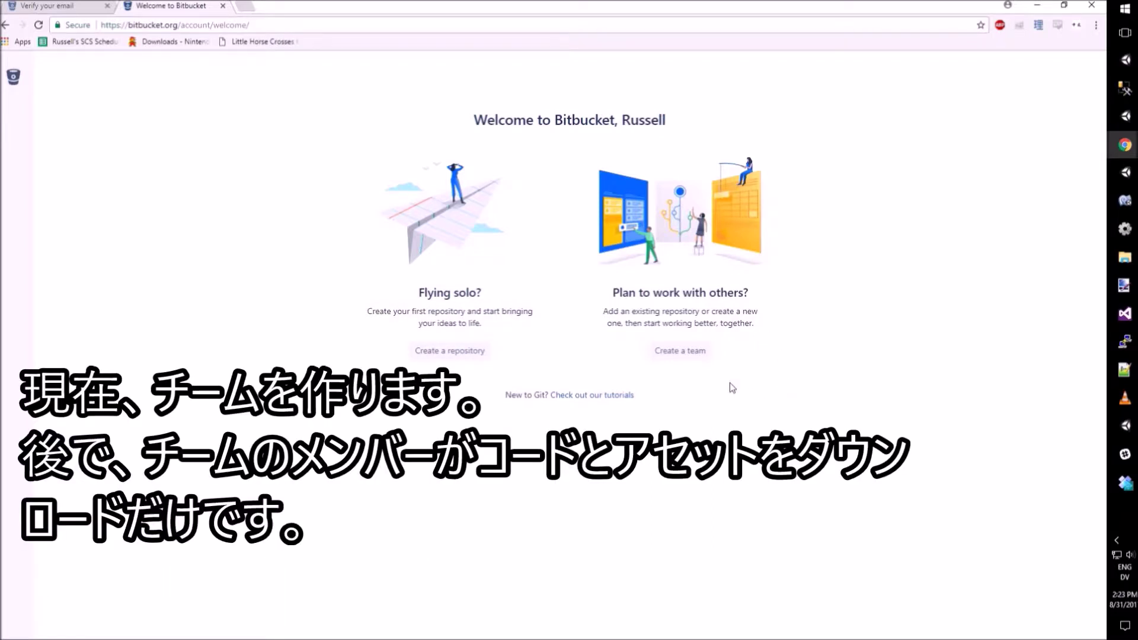
click(698, 354)
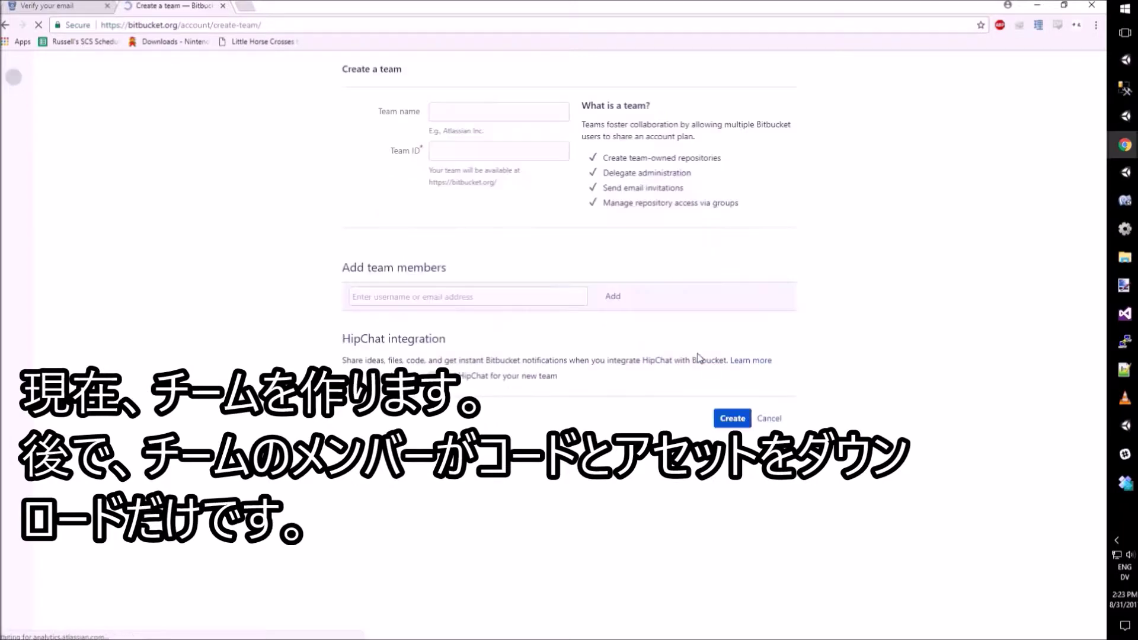
click(513, 112)
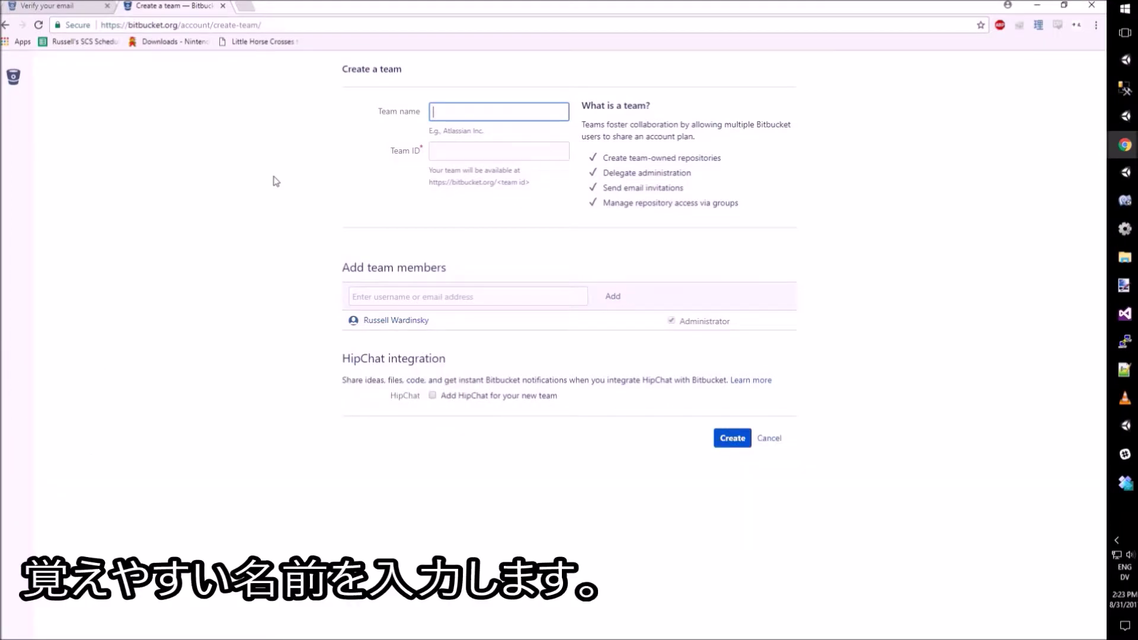
text(SkeletonCrewIndie)
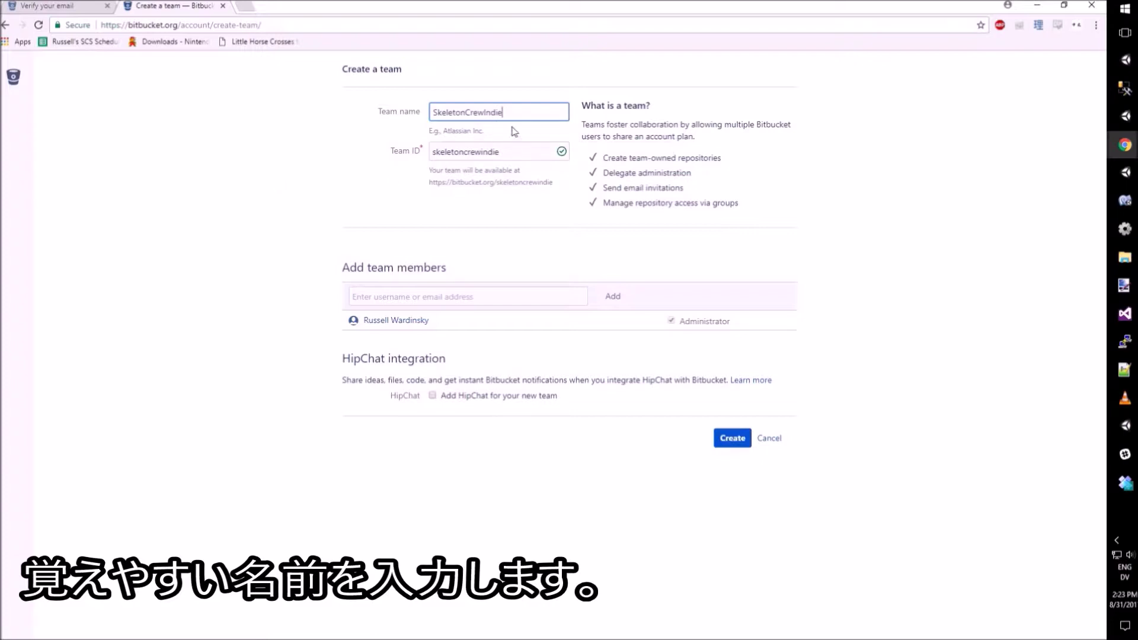
double_click(466, 113)
click(466, 113)
click(486, 112)
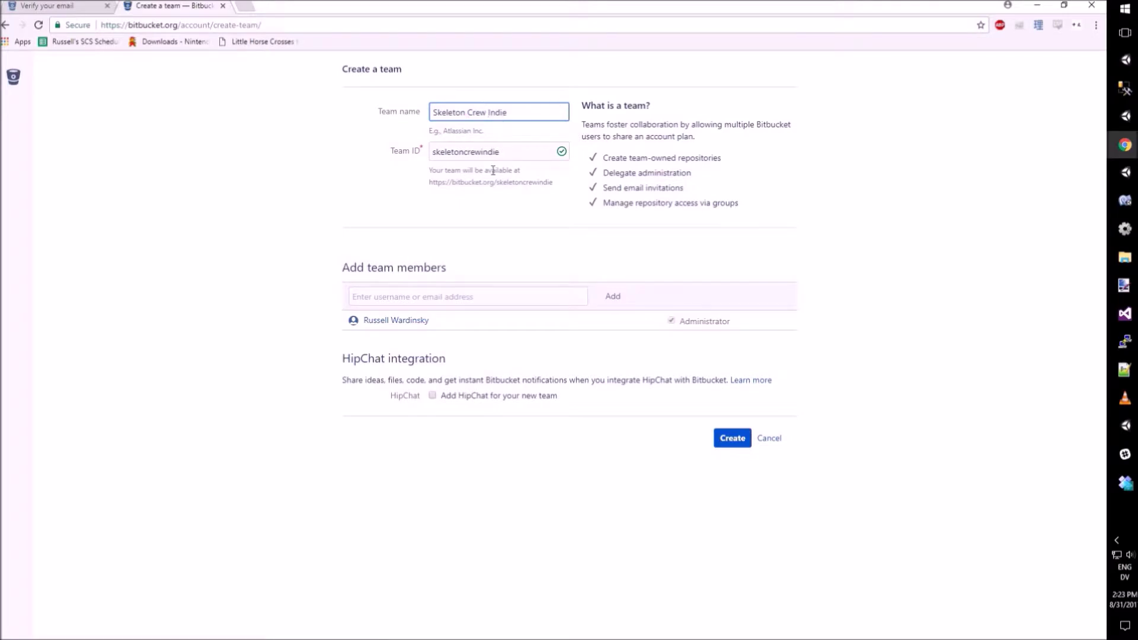
click(209, 236)
drag(557, 182, 428, 183)
click(289, 229)
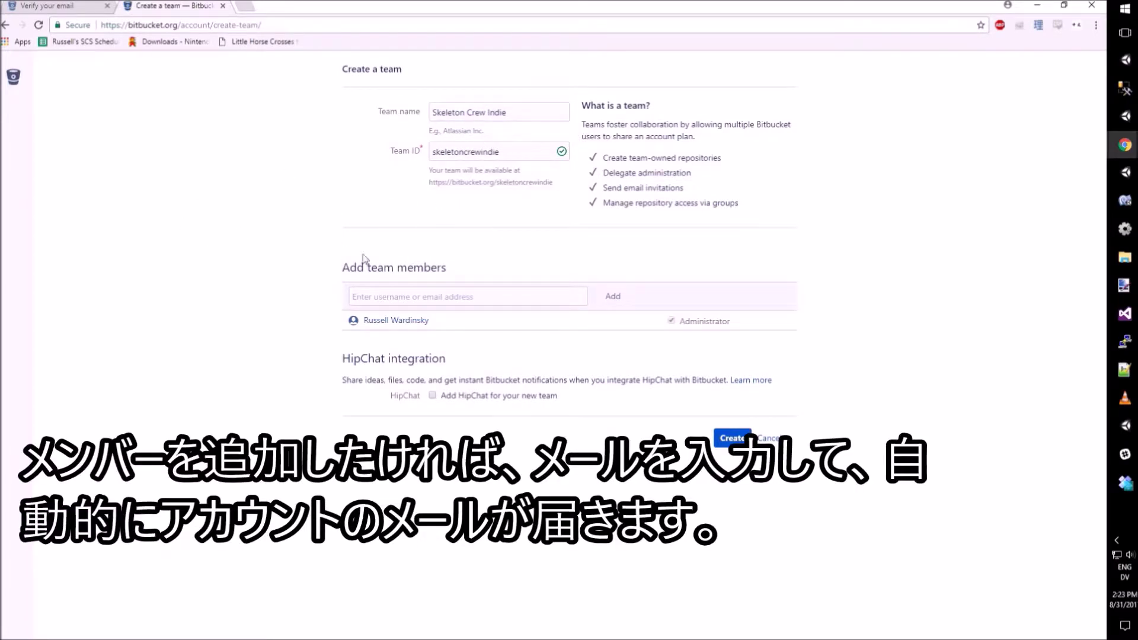
Step: Add a colleague by e-mail as team Administrator and create the team
click(450, 294)
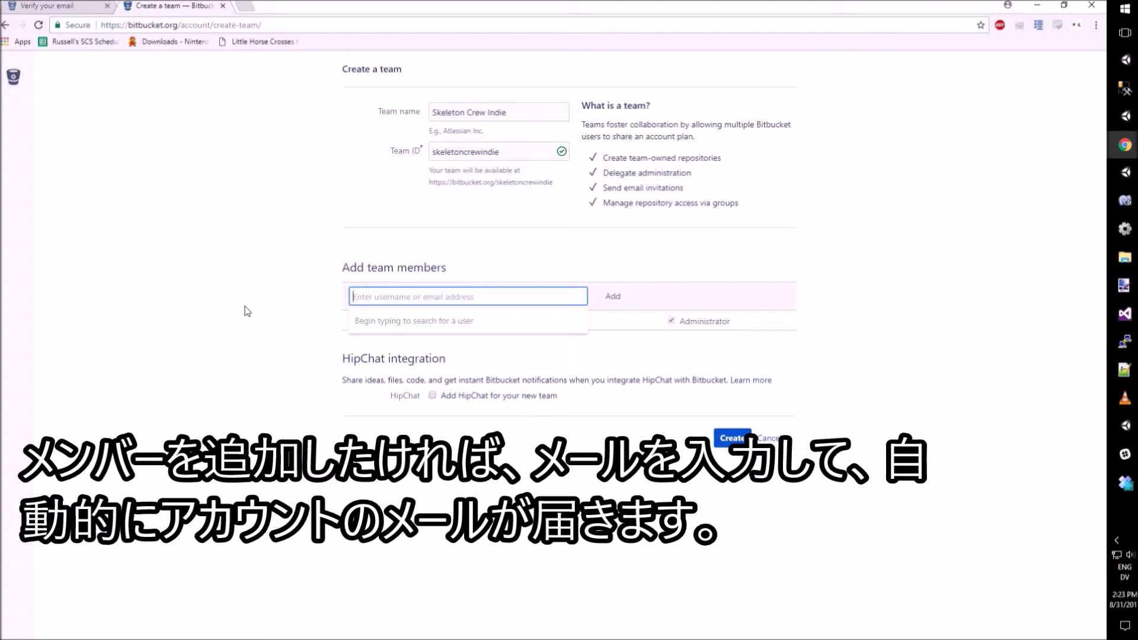
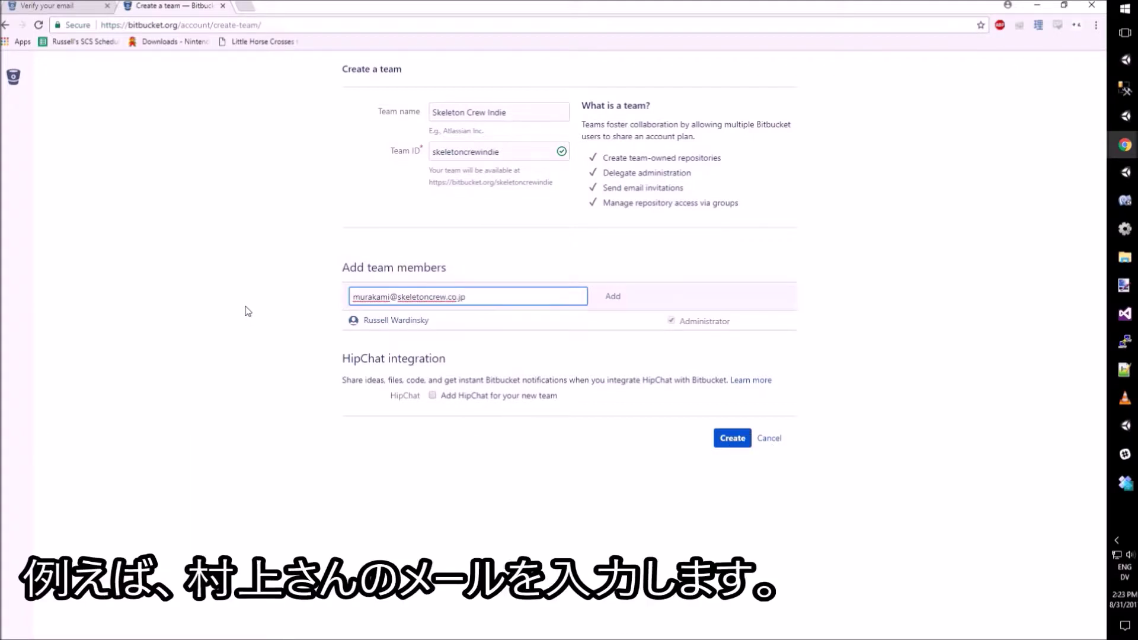
click(248, 311)
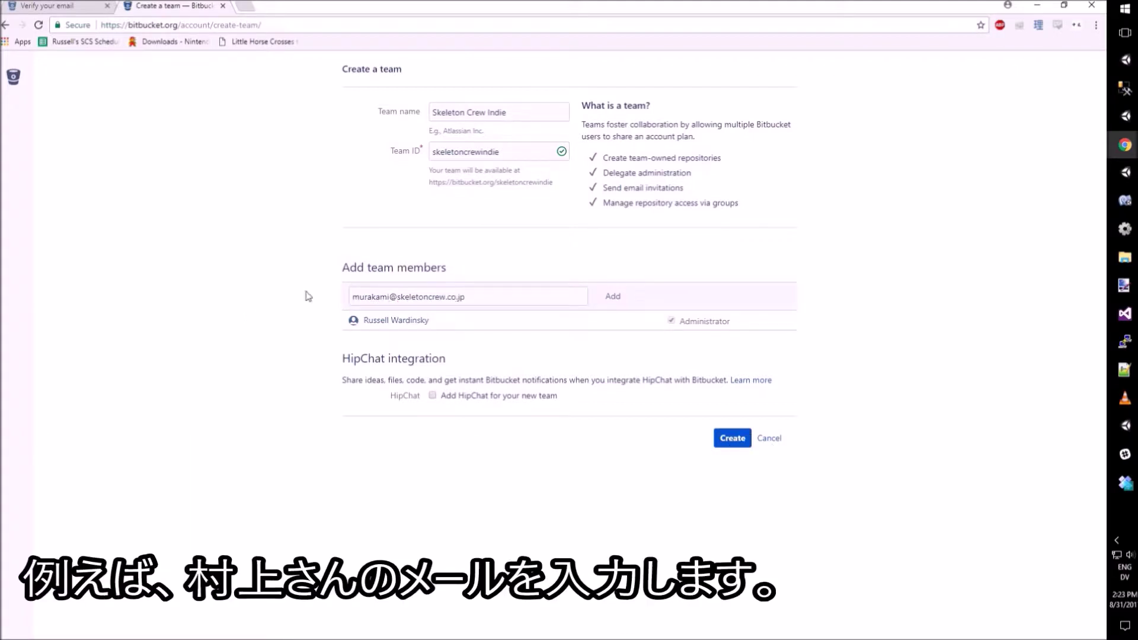
click(614, 296)
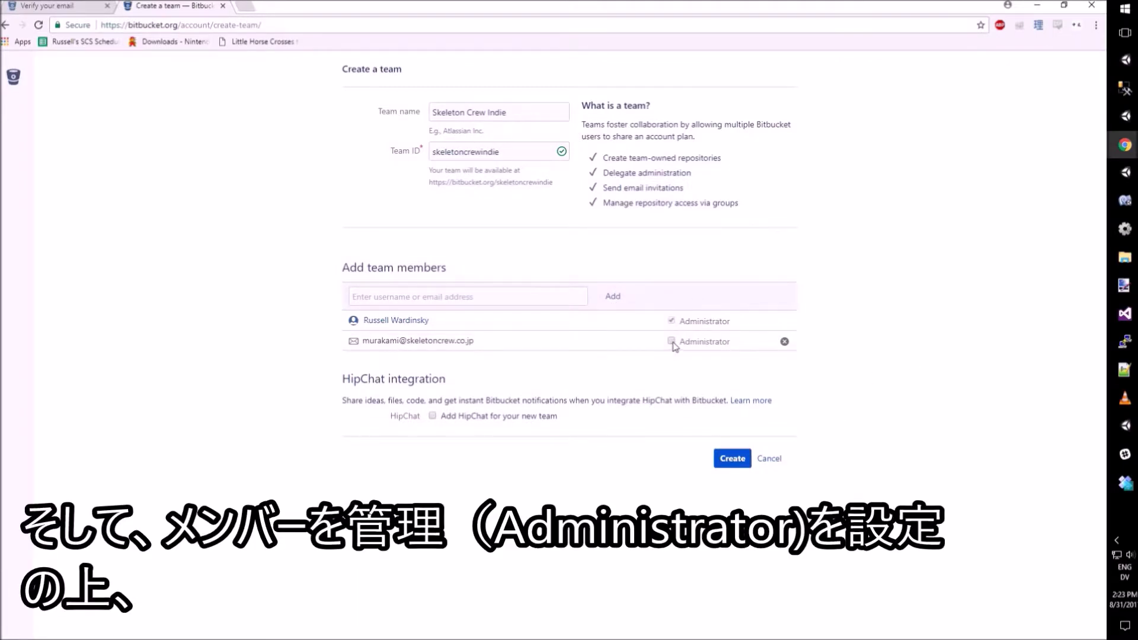
click(672, 342)
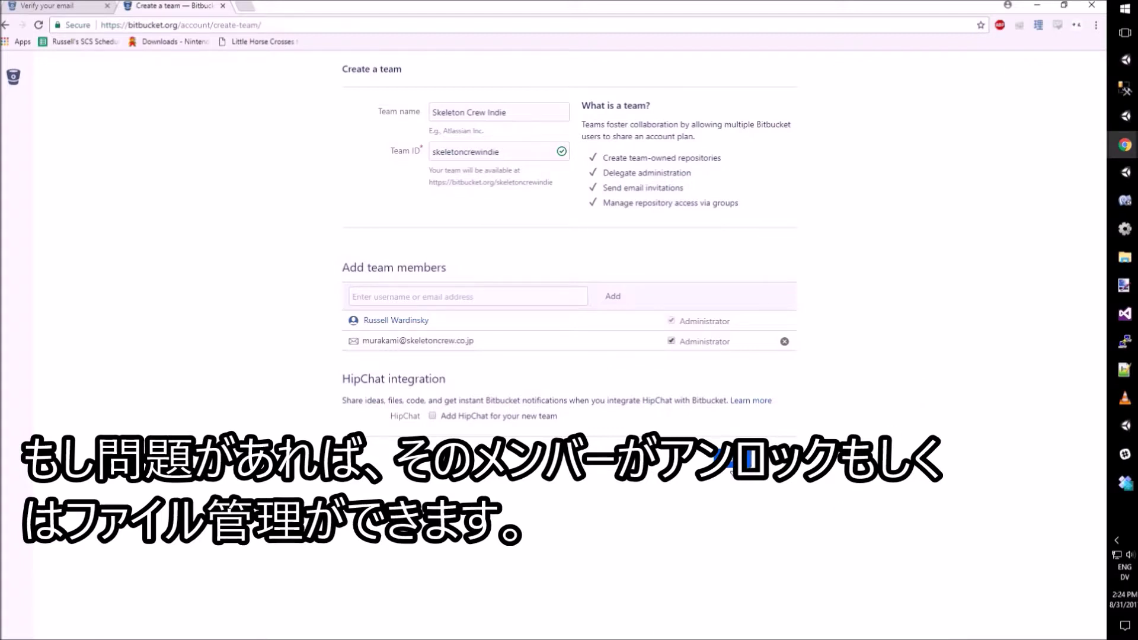
click(734, 466)
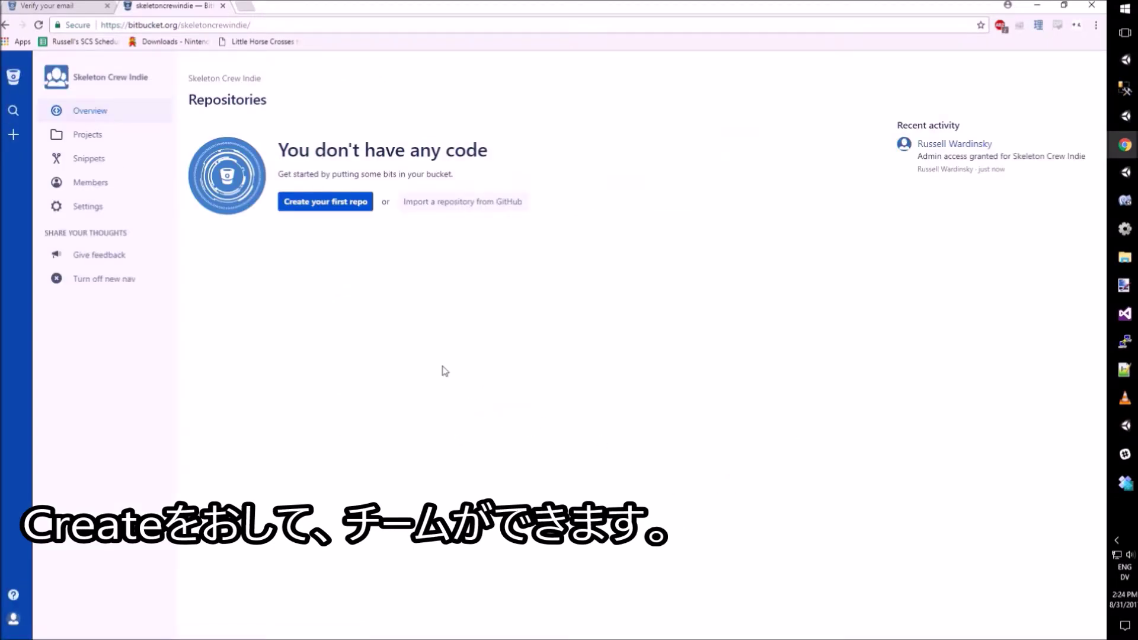
Step: Choose 'Create your first repo' on the Skeleton Crew Indie overview
drag(185, 97, 309, 106)
click(356, 127)
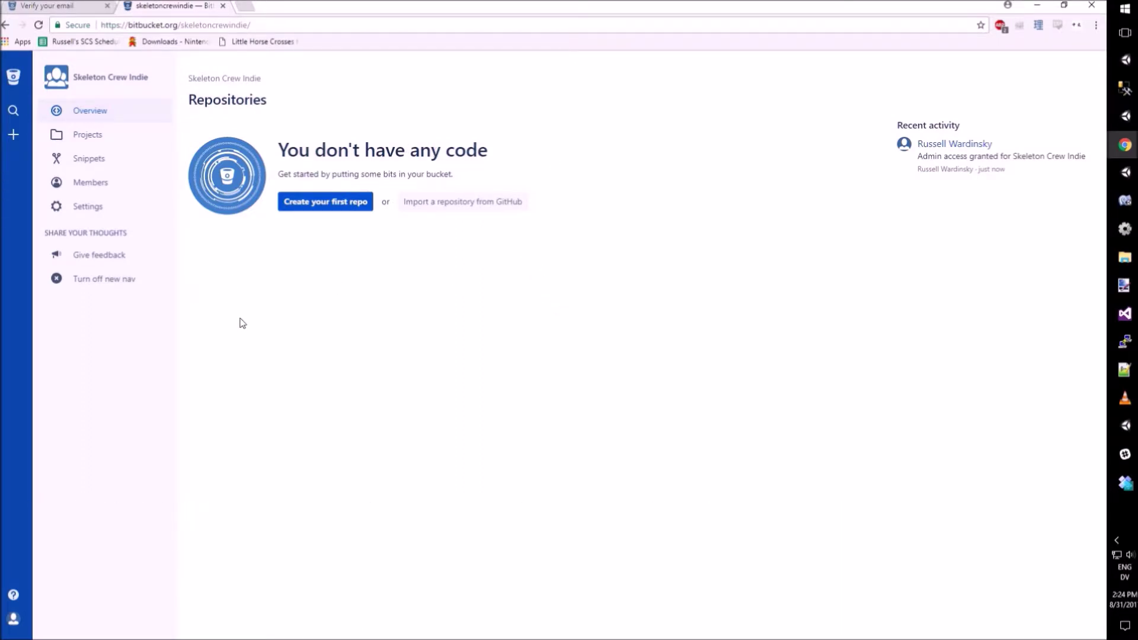
click(338, 213)
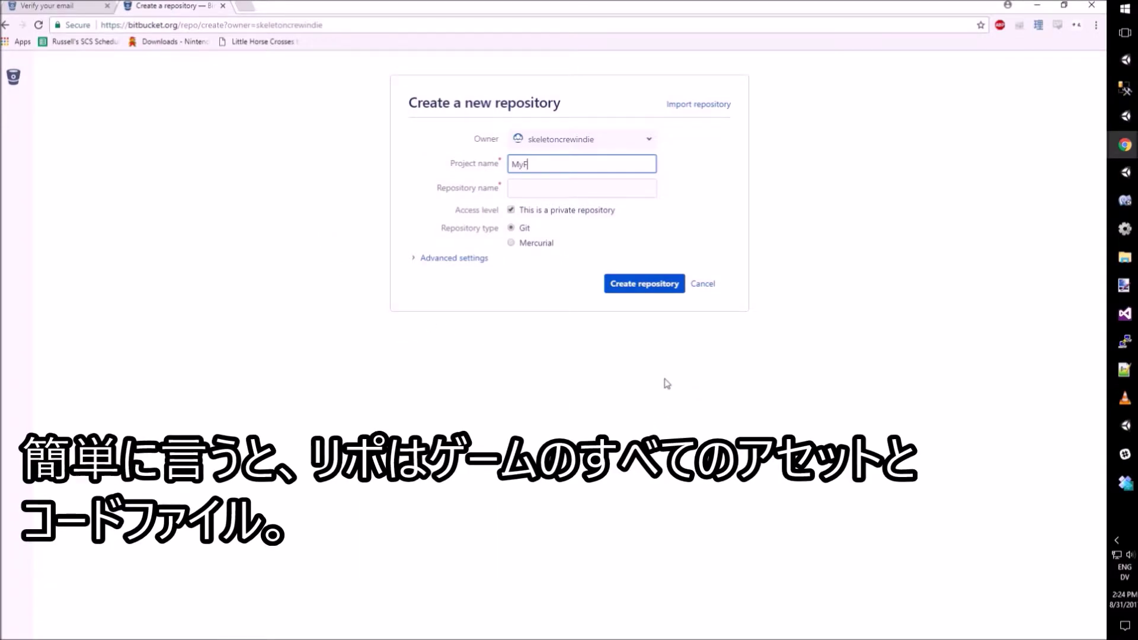
Step: Enter project MyGame and repository mygame, keeping advanced settings and language at defaults
text(MyGame)
key(BackSpace)
key(BackSpace)
key(BackSpace)
key(BackSpace)
key(BackSpace)
key(BackSpace)
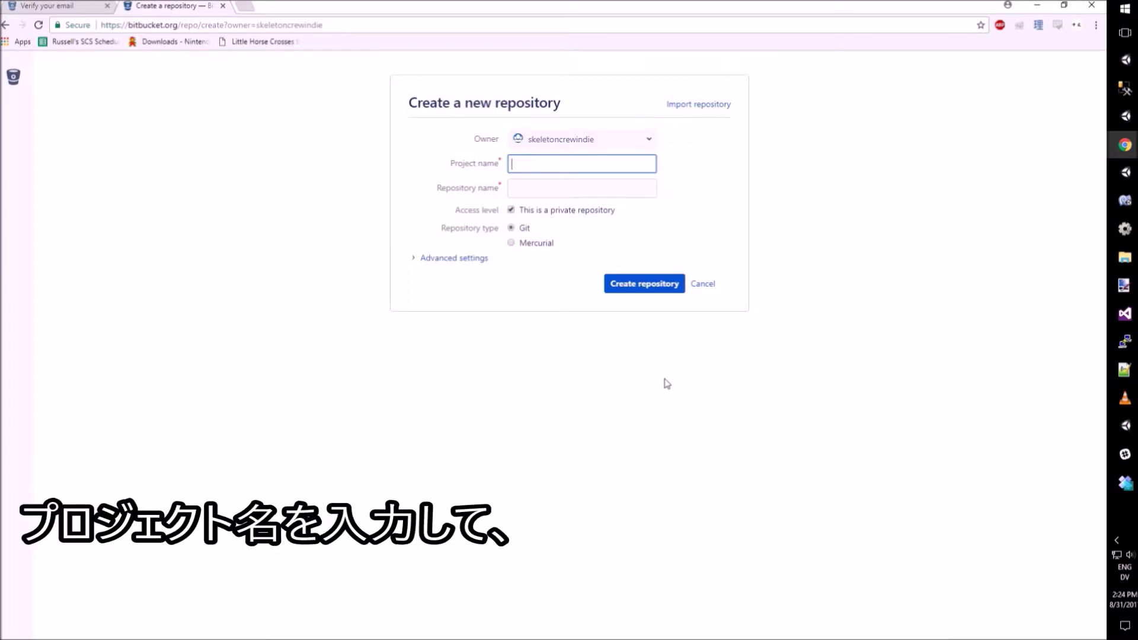
text(MyGame)
key(Tab)
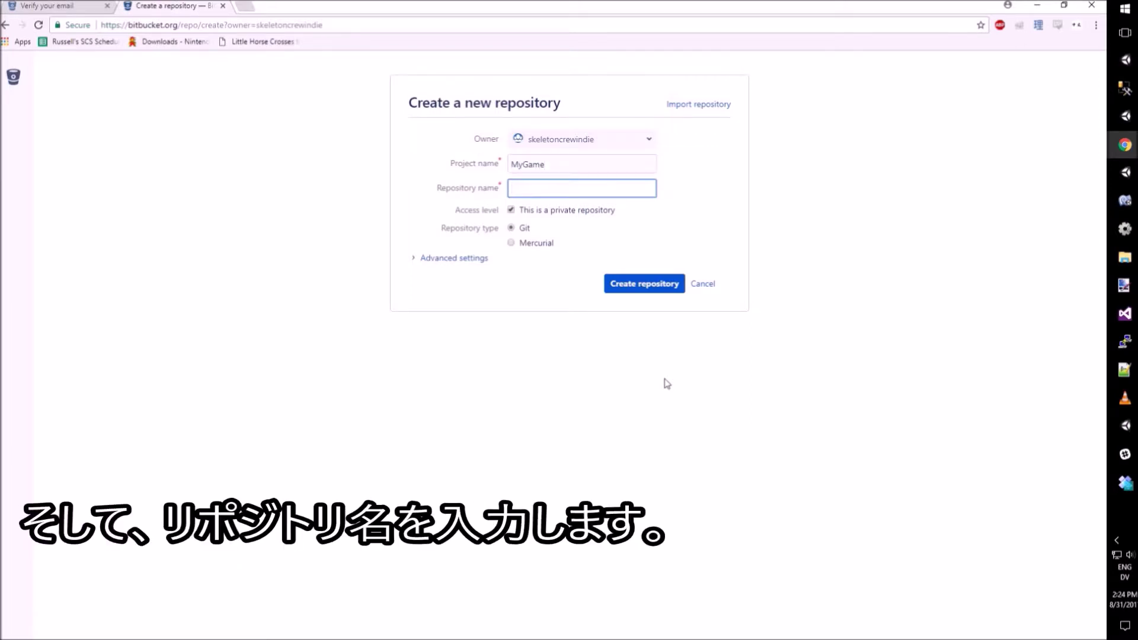
text(mygame)
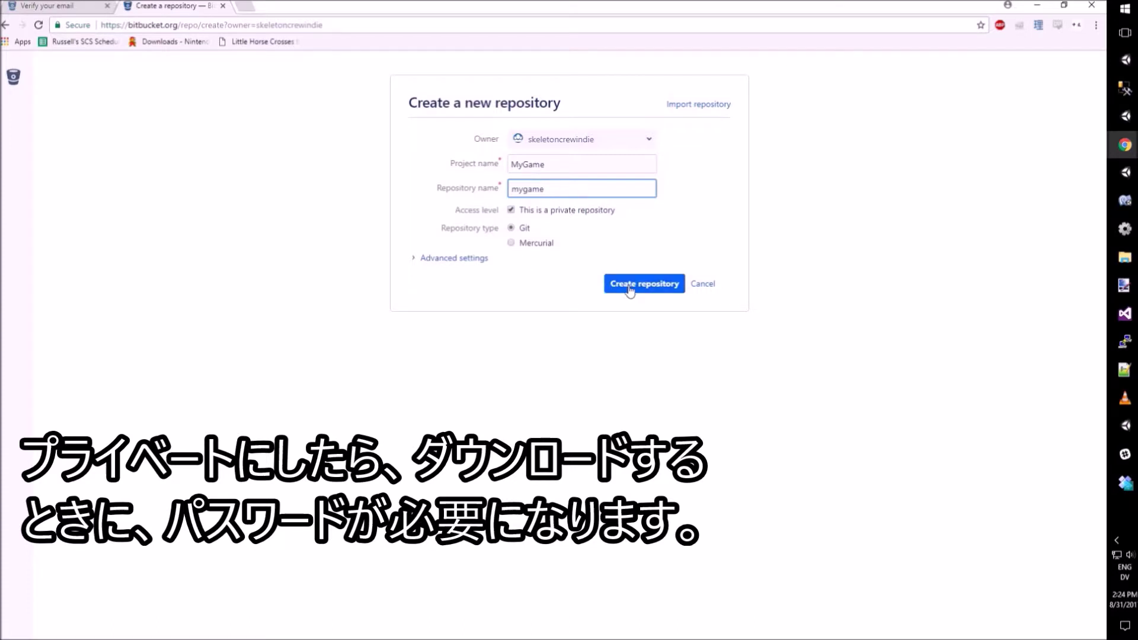
click(421, 259)
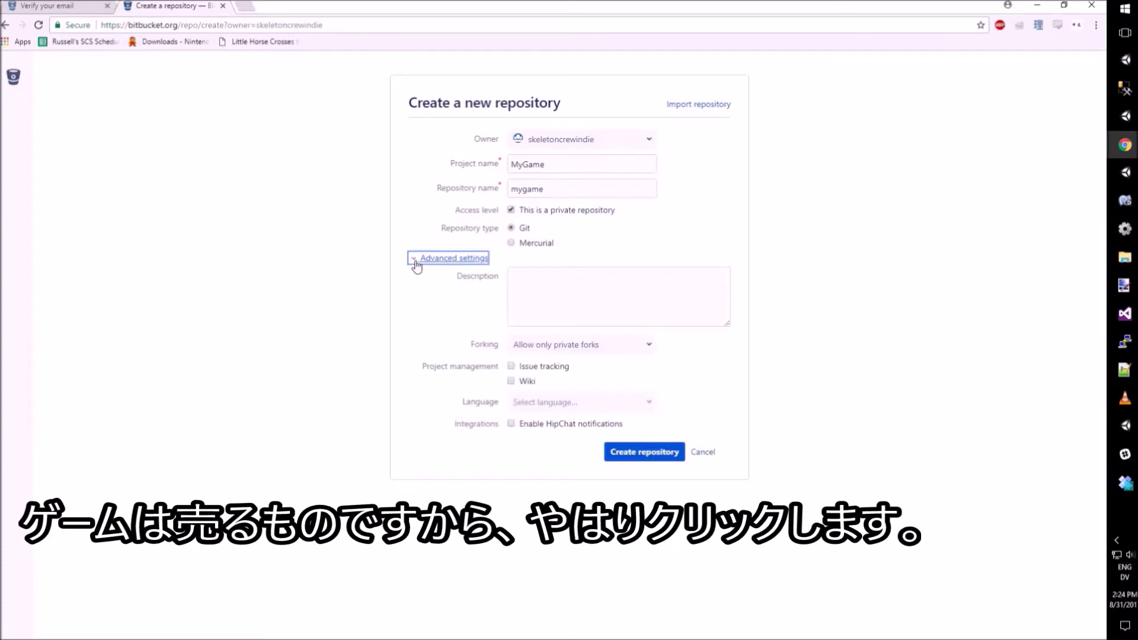
click(557, 274)
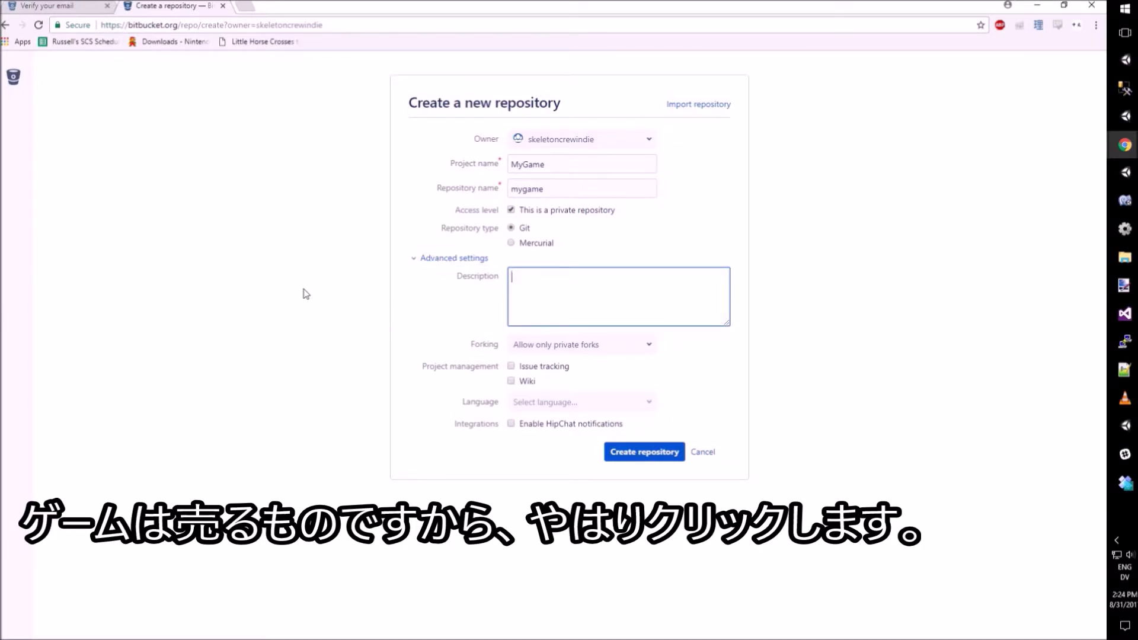
click(643, 404)
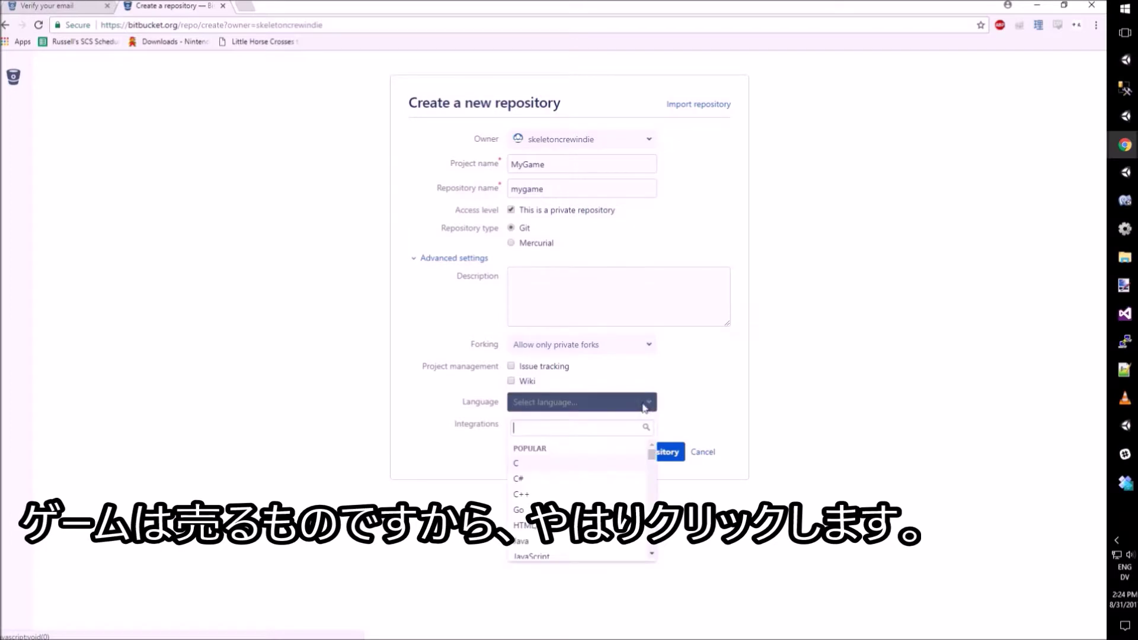
click(725, 424)
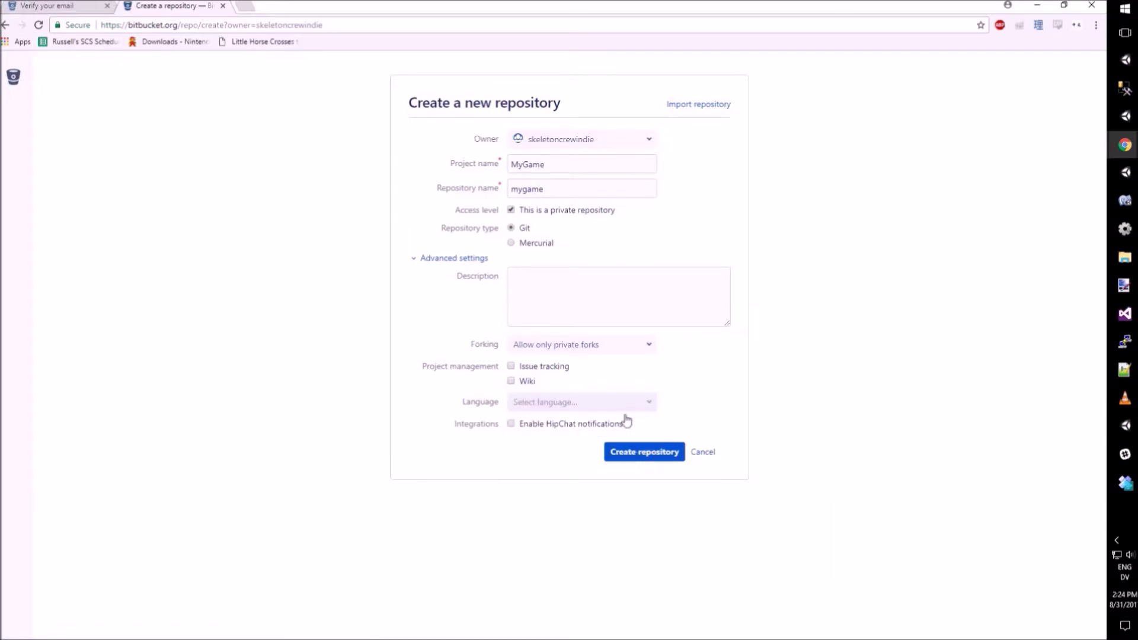
Step: Create the mygame repository and copy its HTTPS clone URL
click(661, 461)
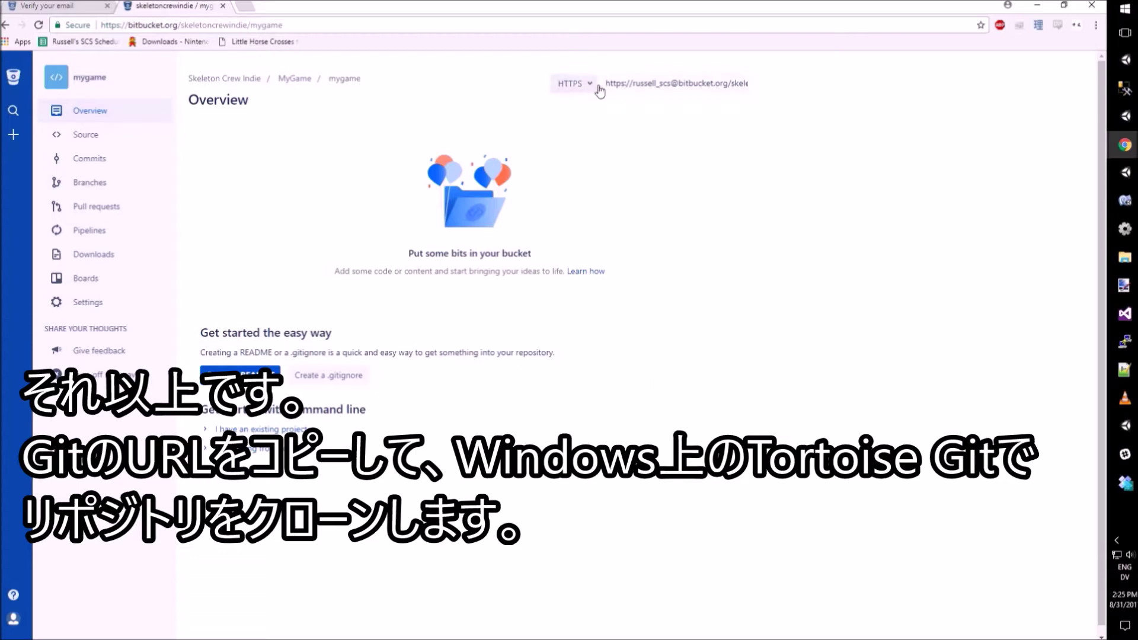
click(638, 84)
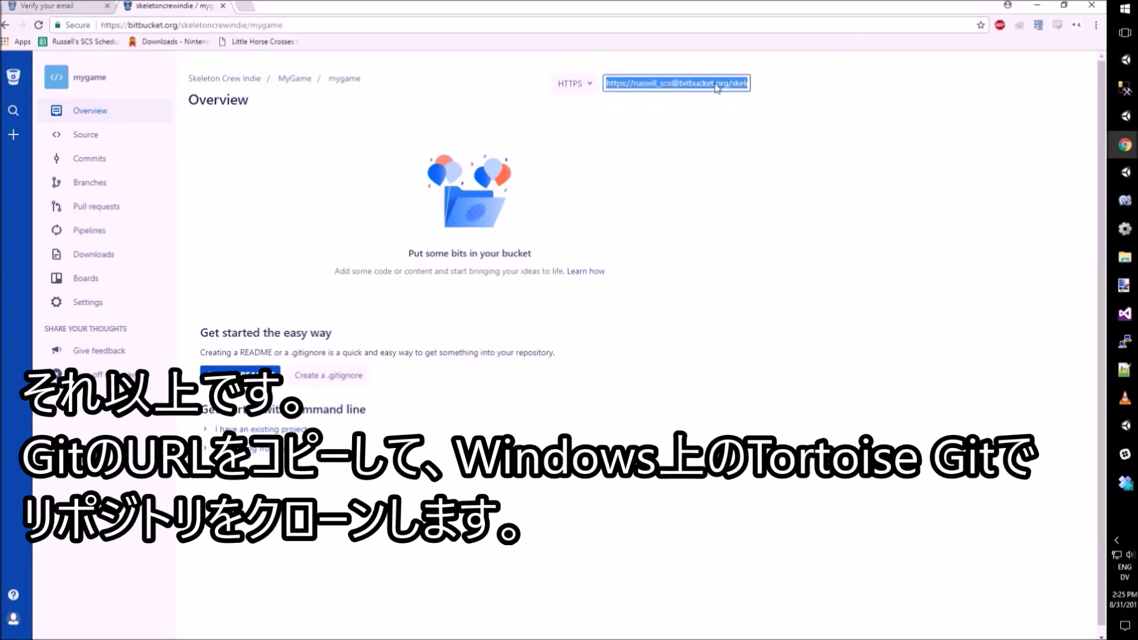
click(758, 90)
click(577, 84)
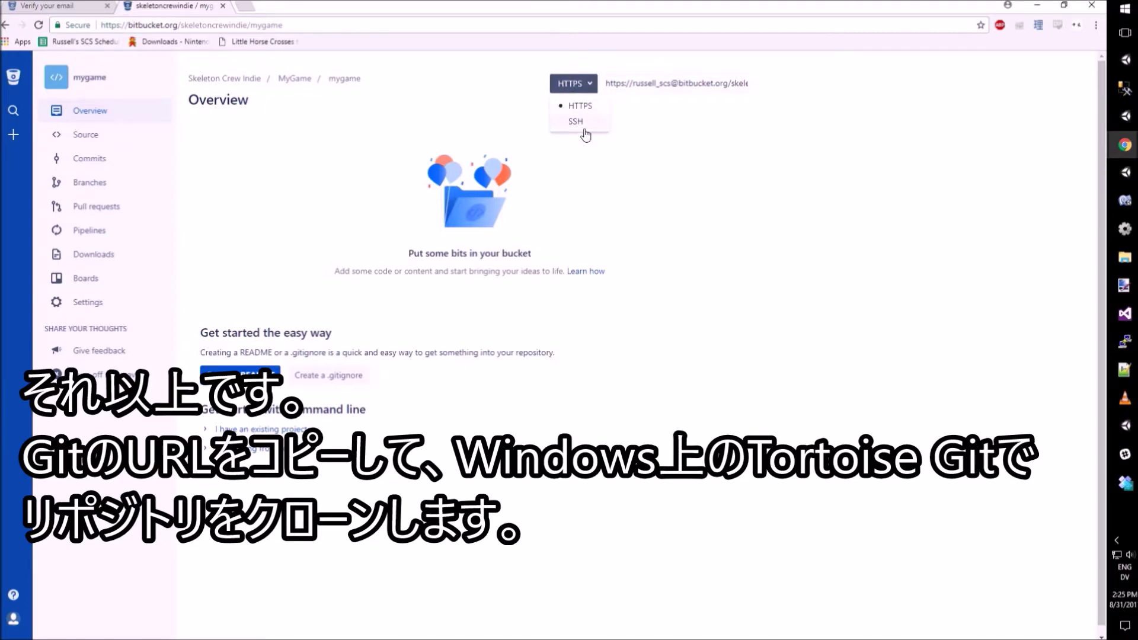
click(589, 105)
right_click(667, 87)
click(682, 92)
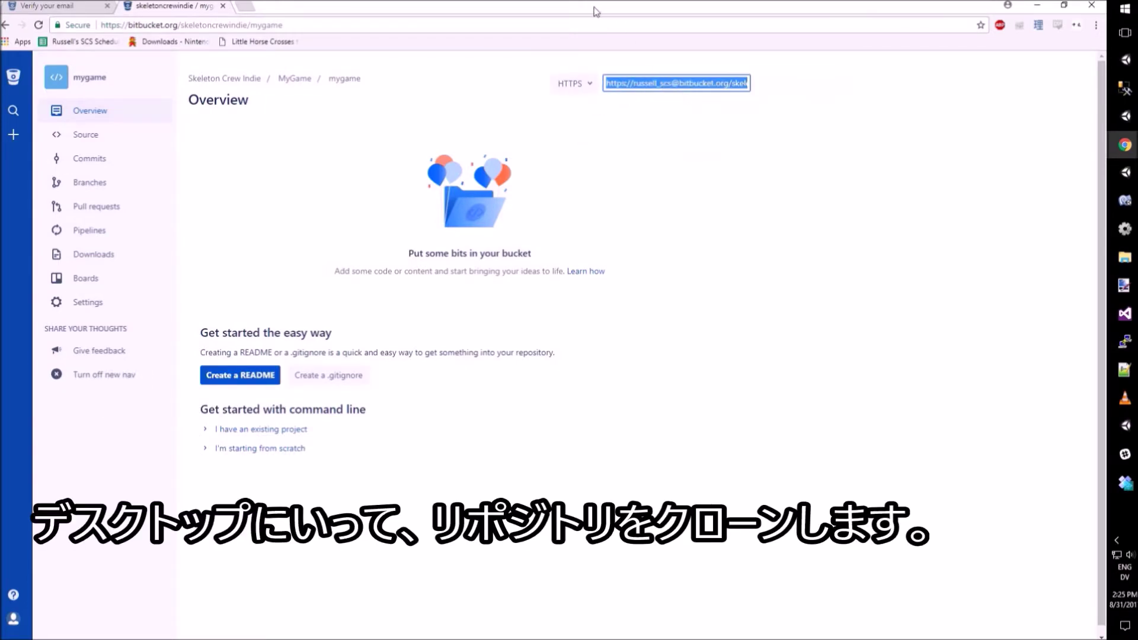
double_click(556, 5)
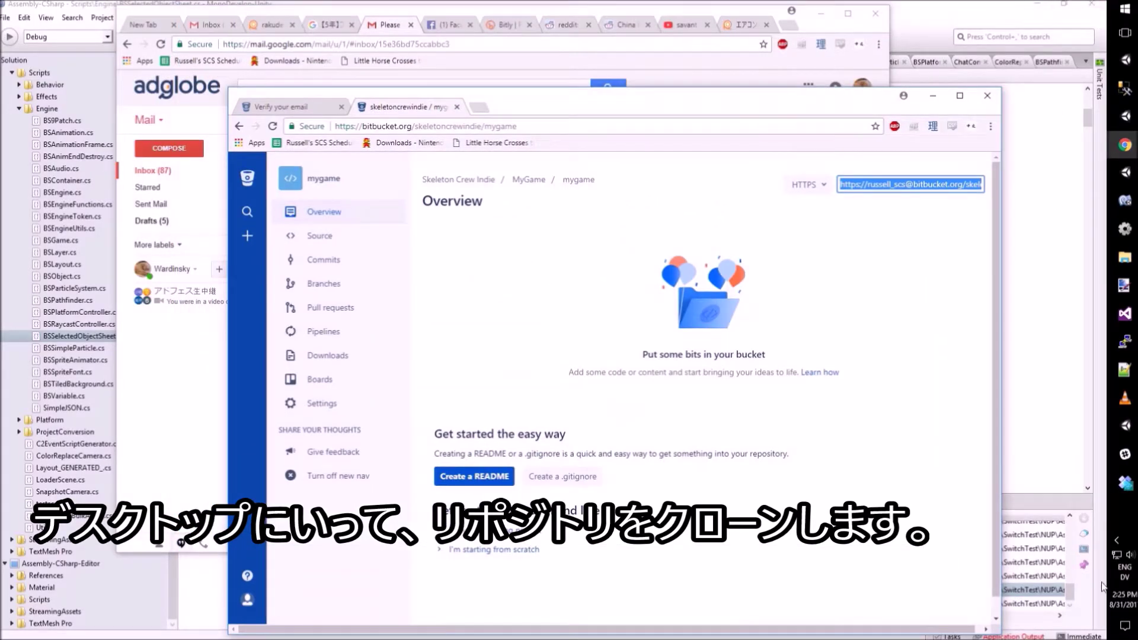
Step: Create a new folder named MyProjectFolder on the desktop and open it
key(super+d)
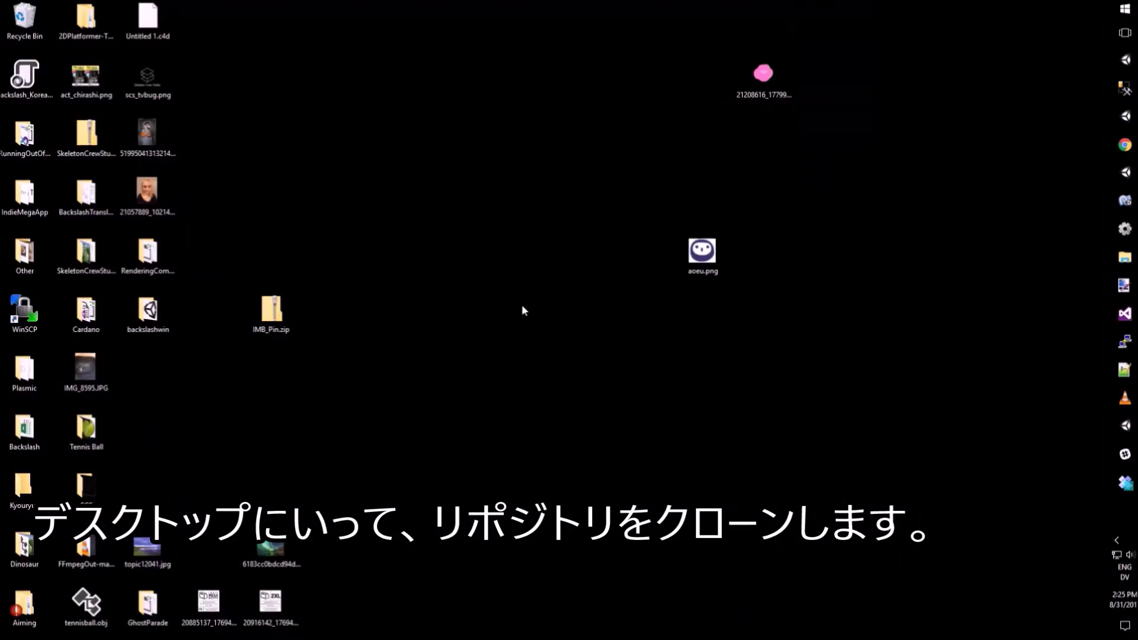
right_click(523, 311)
mouse_move(444, 514)
click(245, 357)
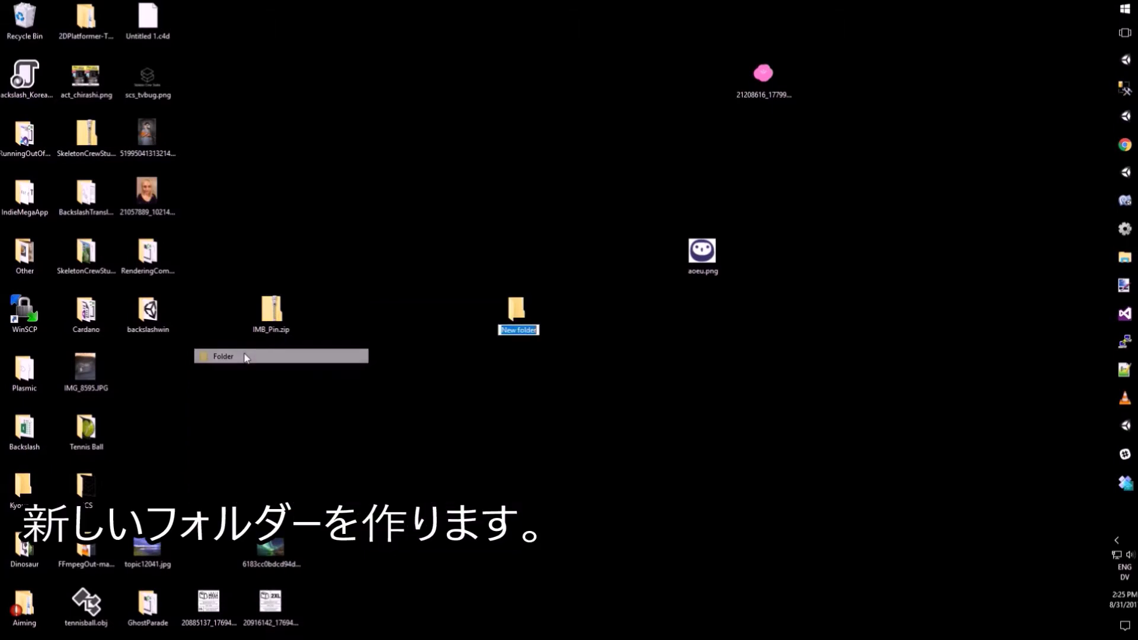
text(My)
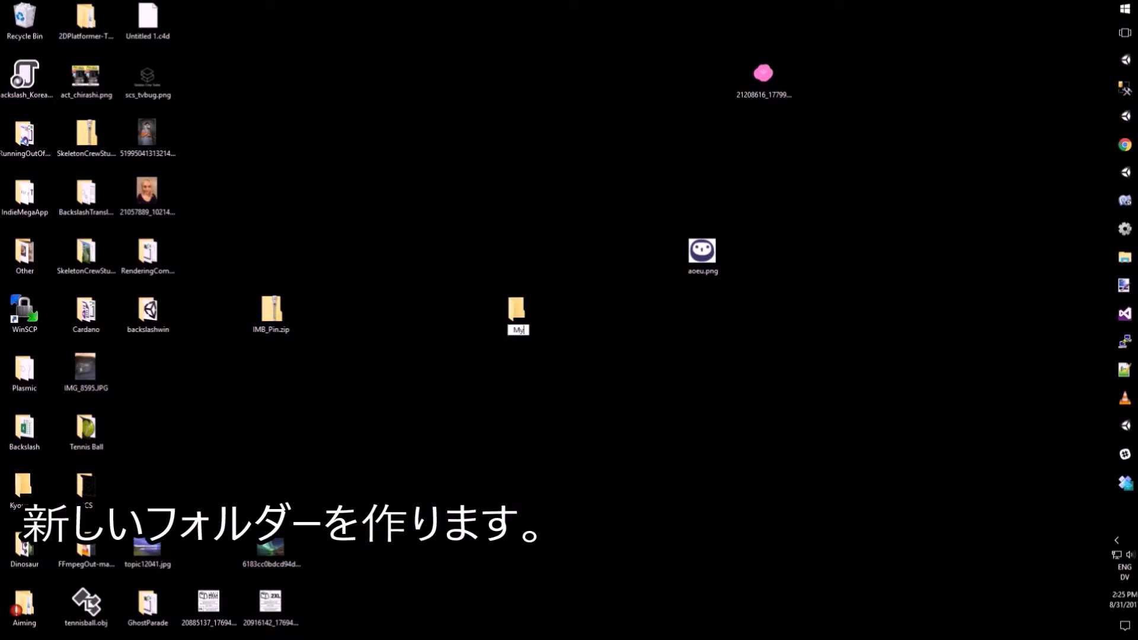
text(ProjectFolder)
key(Return)
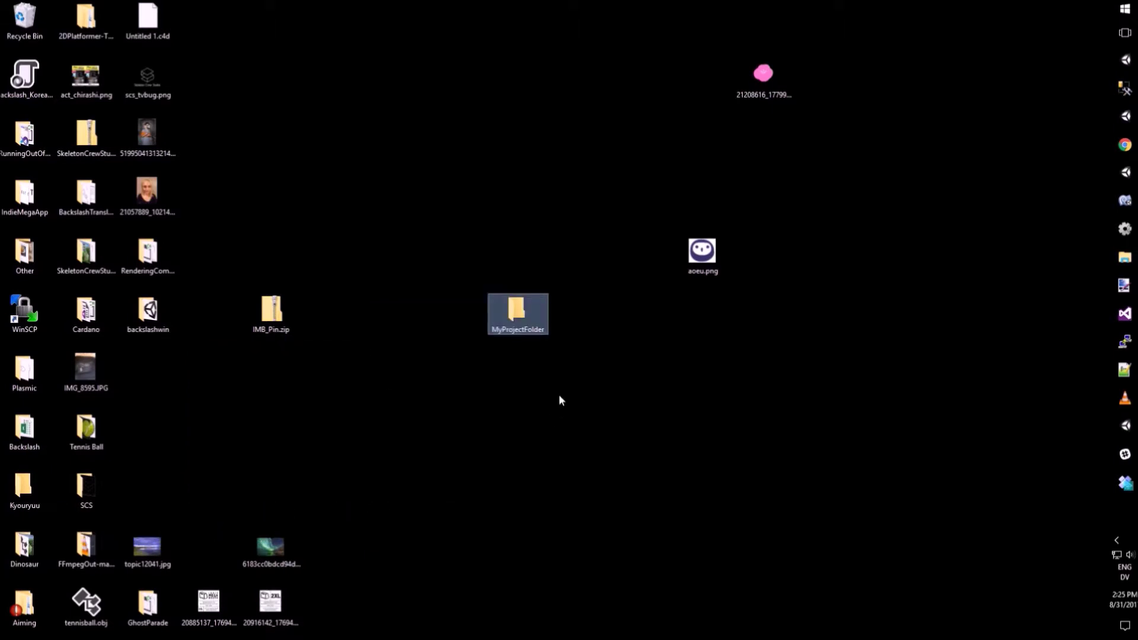
double_click(491, 314)
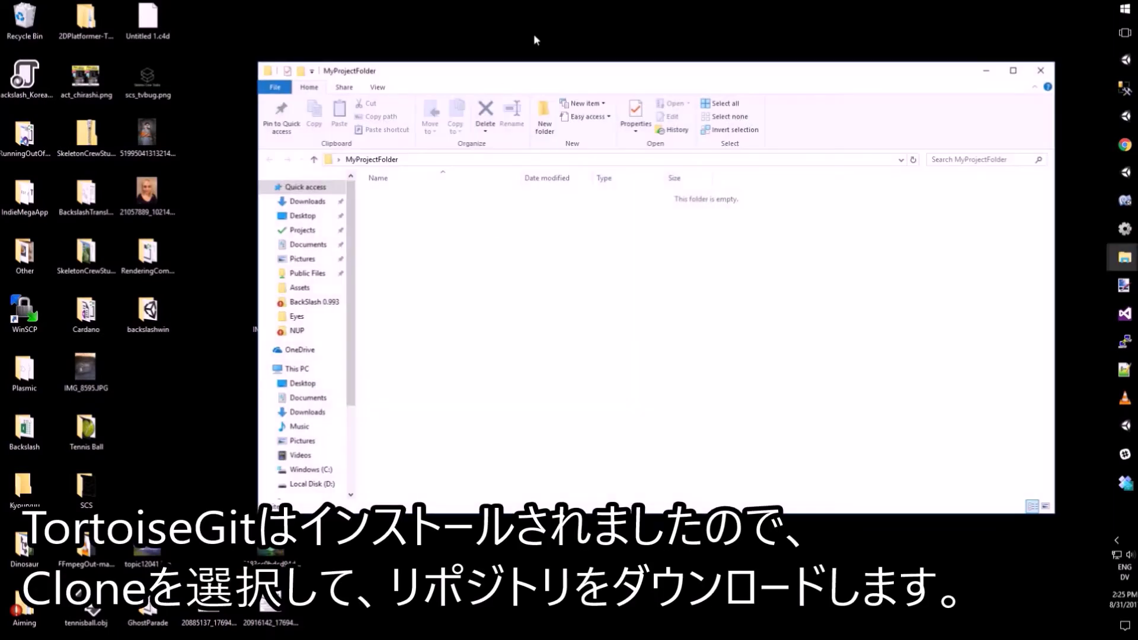
Step: Clone the Bitbucket mygame repository into MyProjectFolder with the prefilled URL and directory
double_click(590, 78)
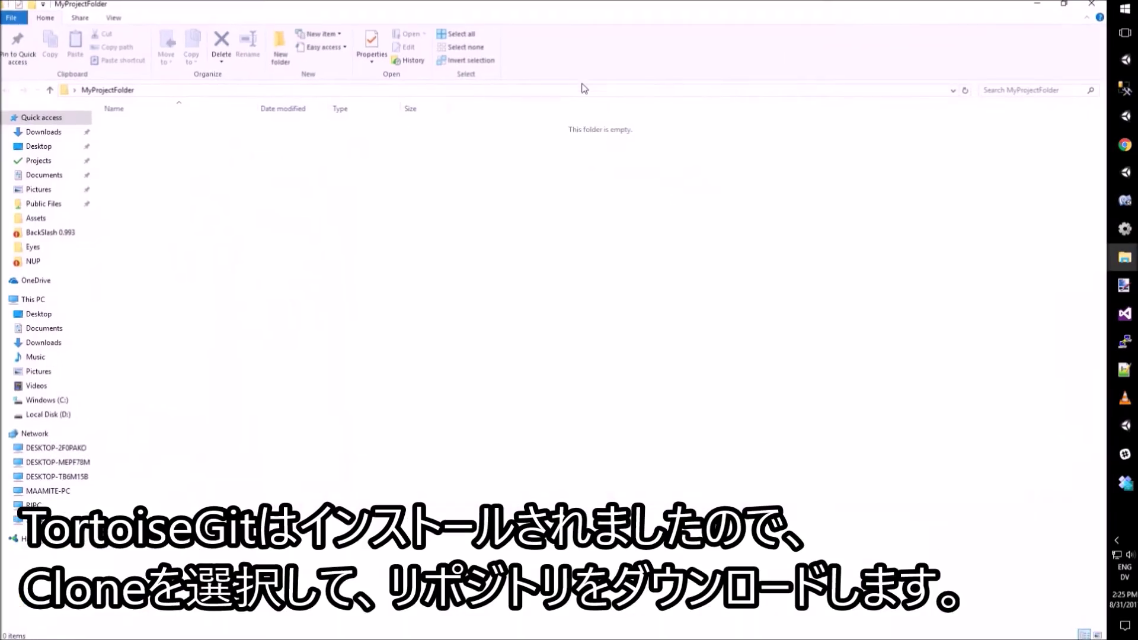
right_click(268, 216)
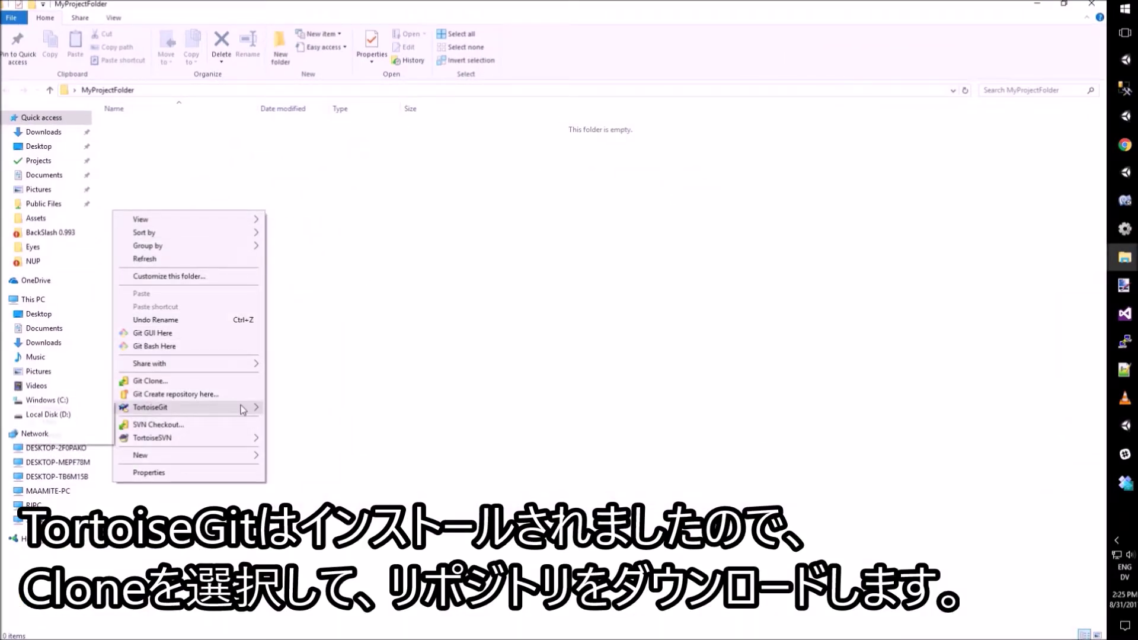
mouse_move(241, 409)
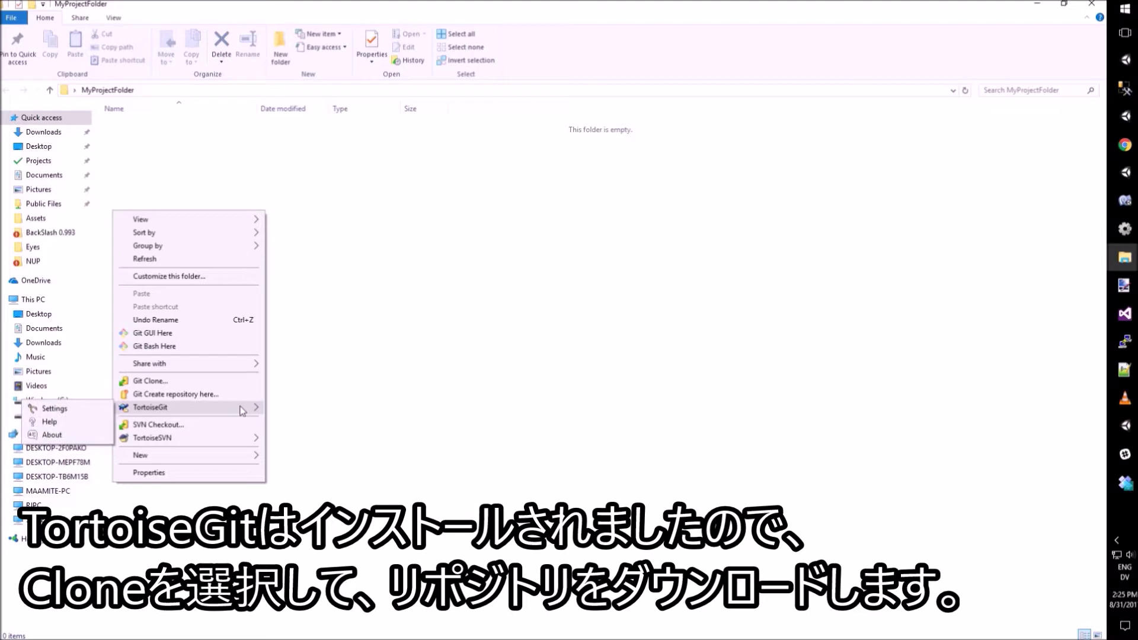
click(177, 382)
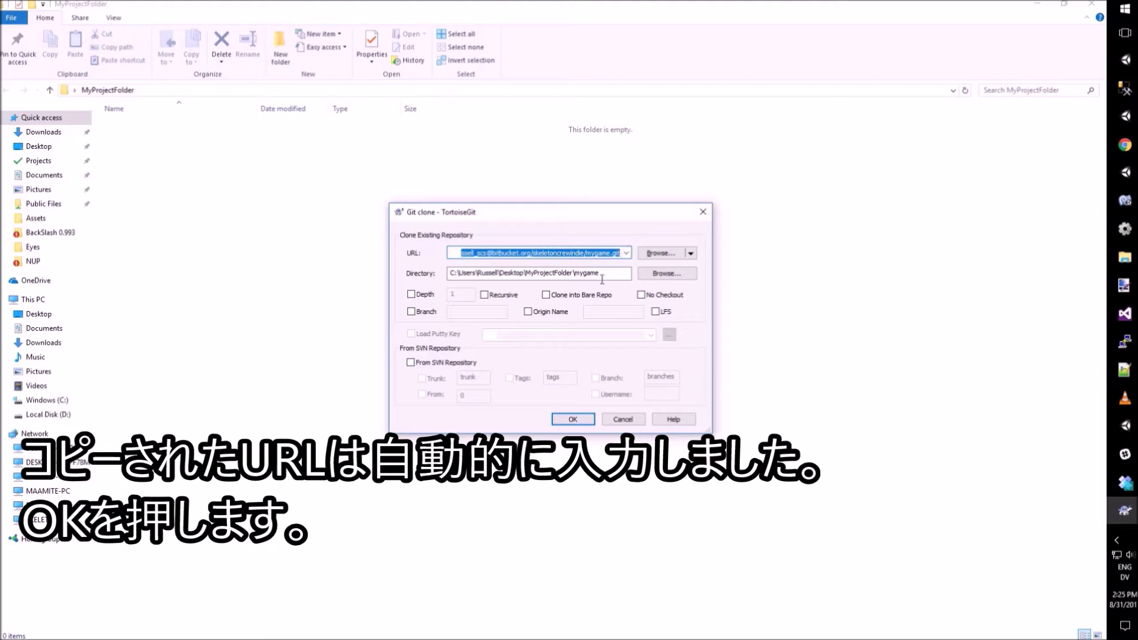
click(524, 253)
drag(494, 254, 446, 254)
click(522, 254)
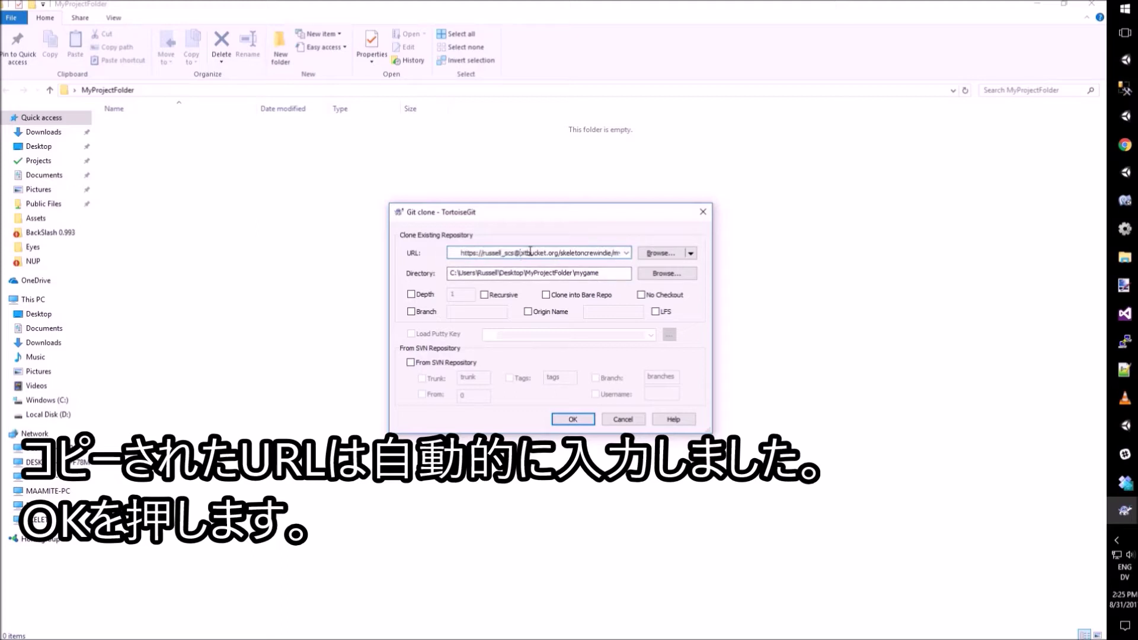
click(573, 419)
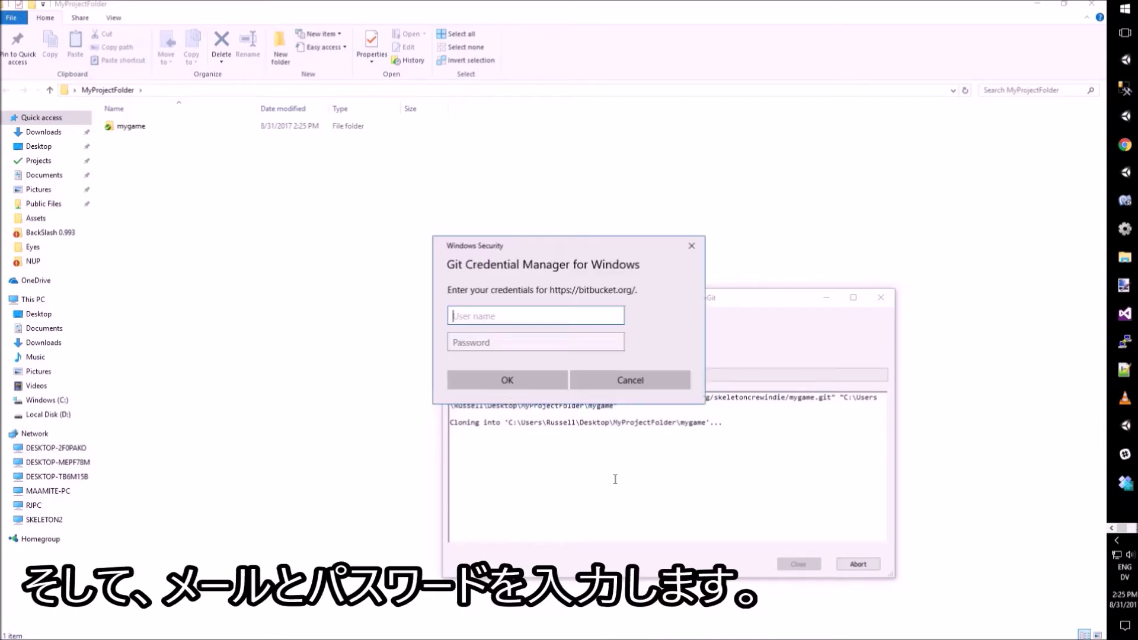
Step: Sign in to Git Credential Manager with the Bitbucket account e-mail and password
key(Tab)
text(••)
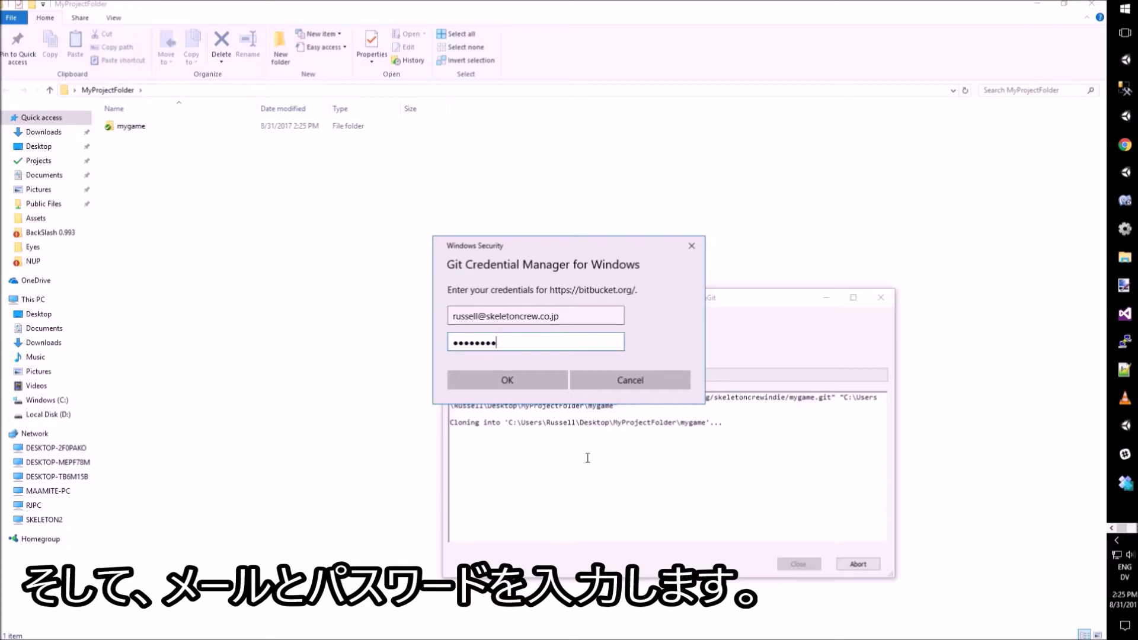
click(507, 380)
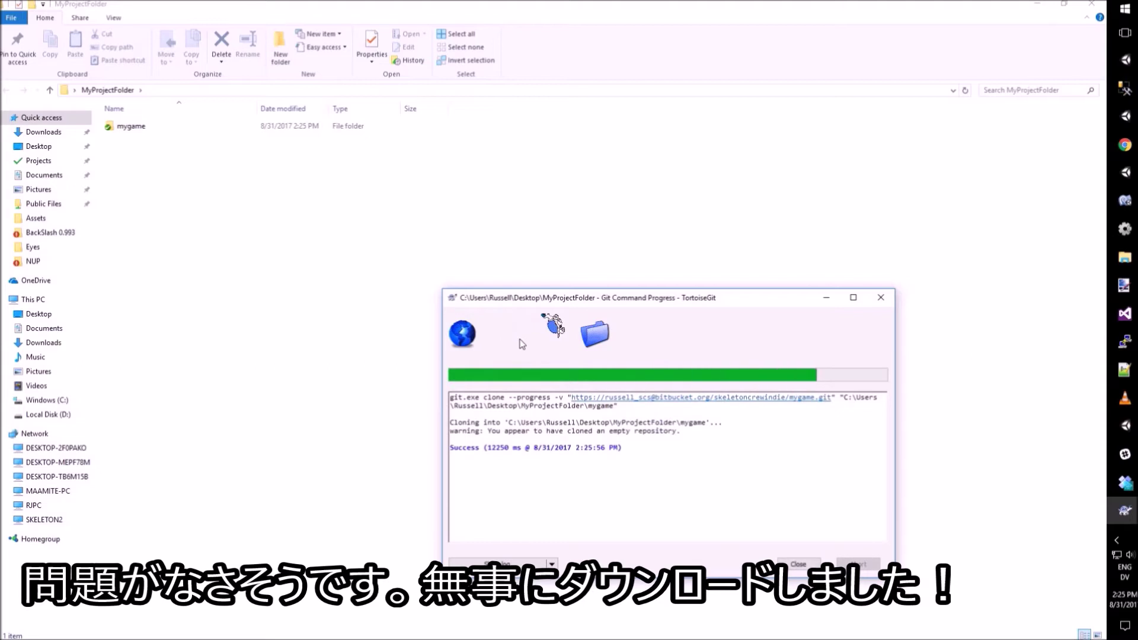
Step: Check that the clone reports Success, then close the progress window
drag(593, 448, 621, 448)
click(593, 447)
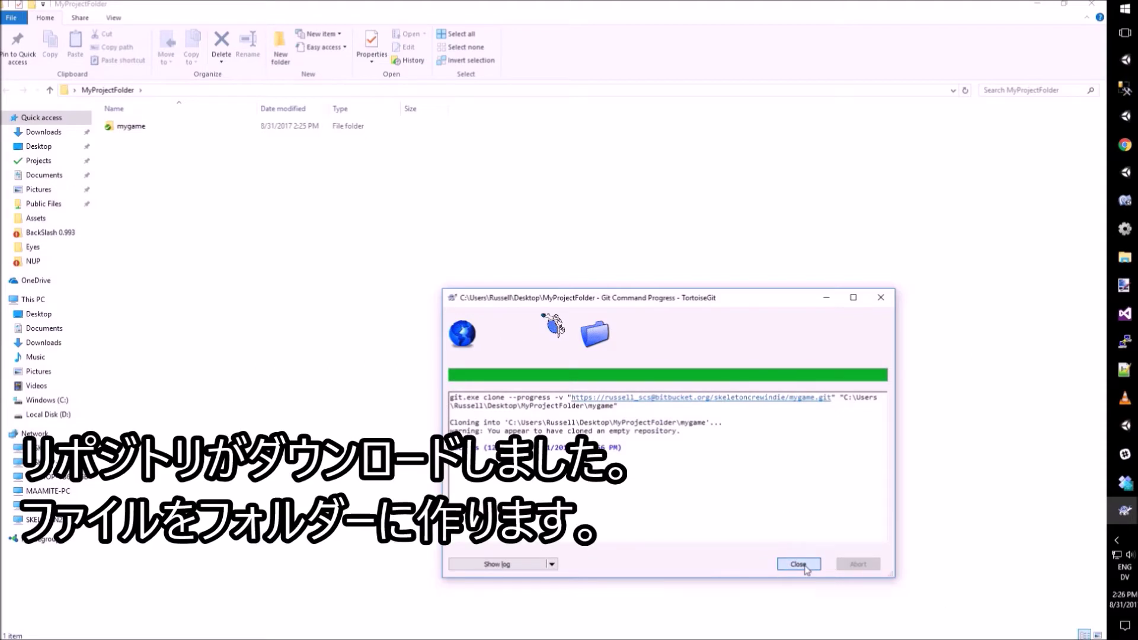
click(798, 563)
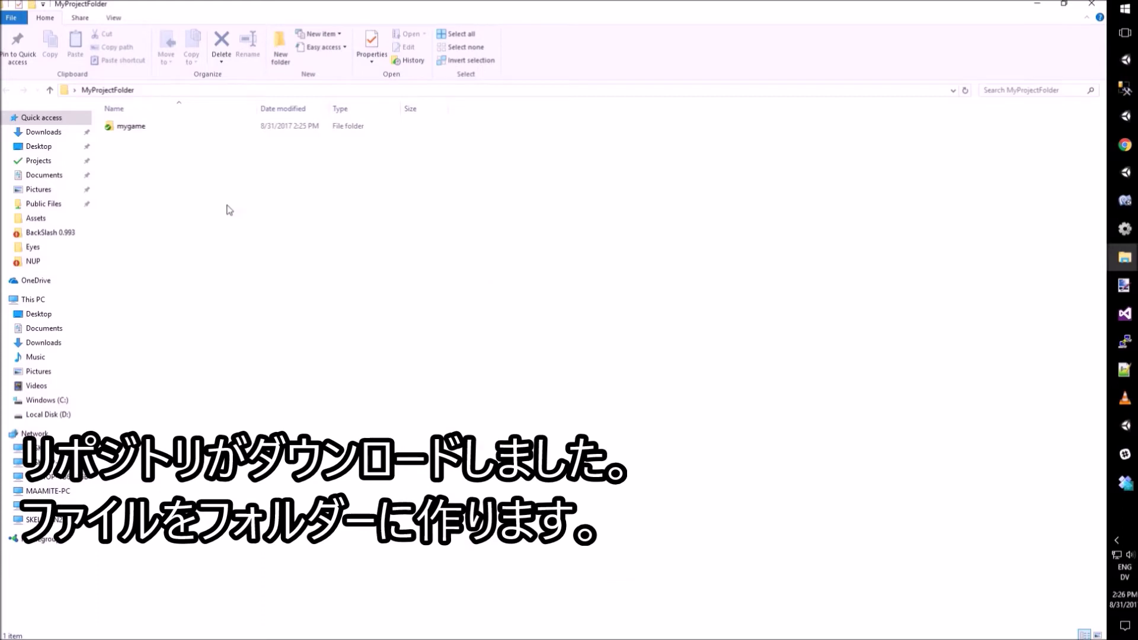
Step: Rename the cloned mygame folder to GitFolder and open it
key(Return)
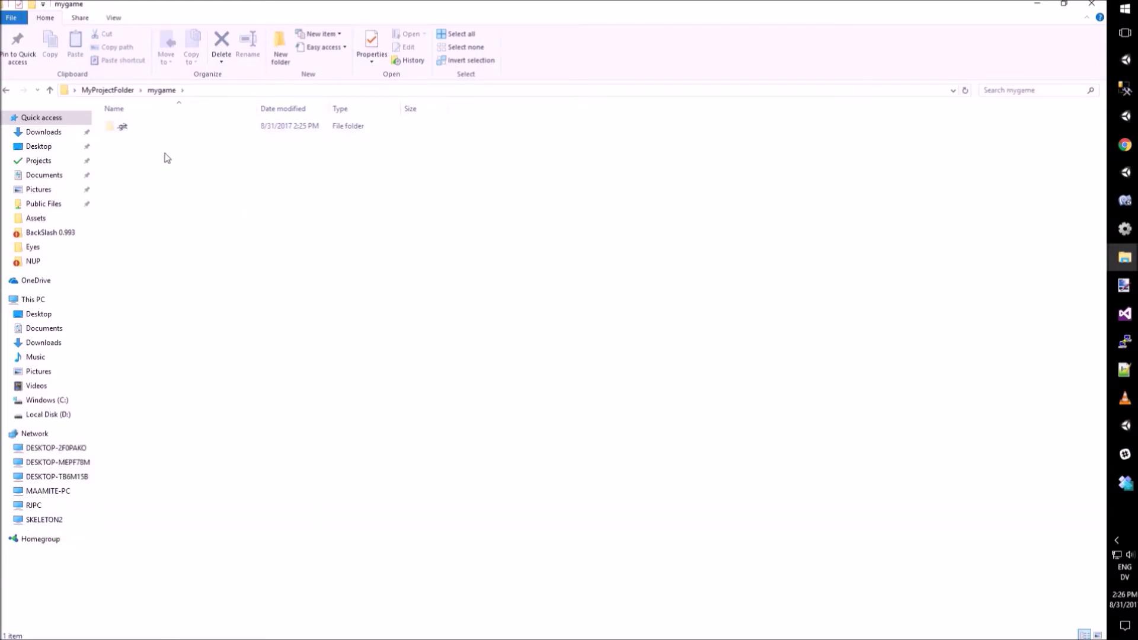
click(121, 91)
click(144, 128)
key(F2)
text(GitFolder)
key(Return)
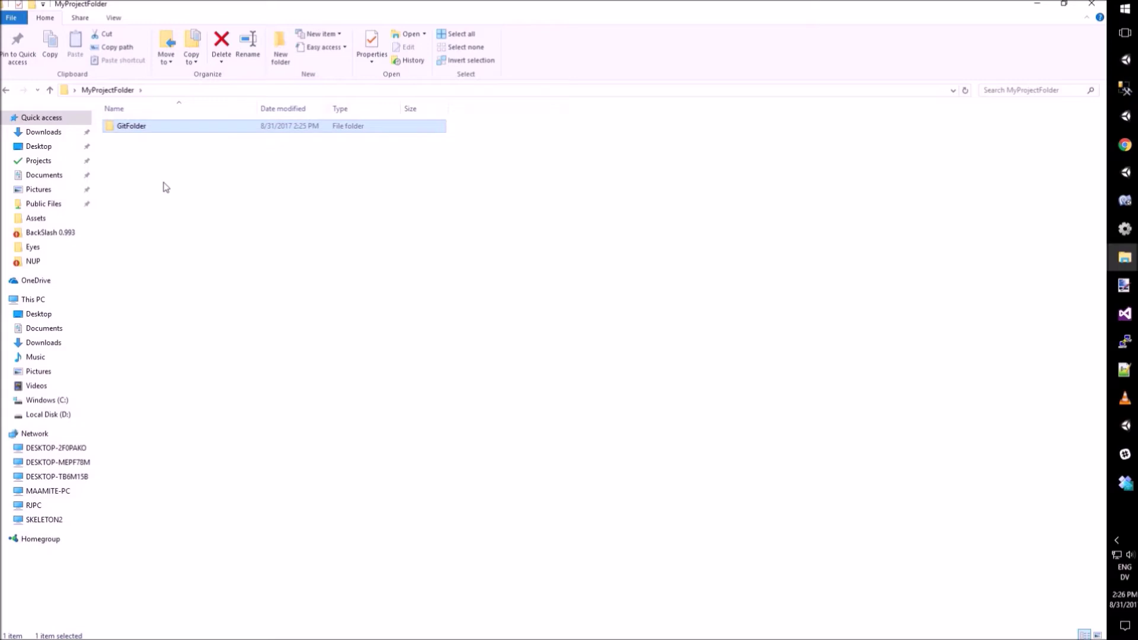
double_click(131, 128)
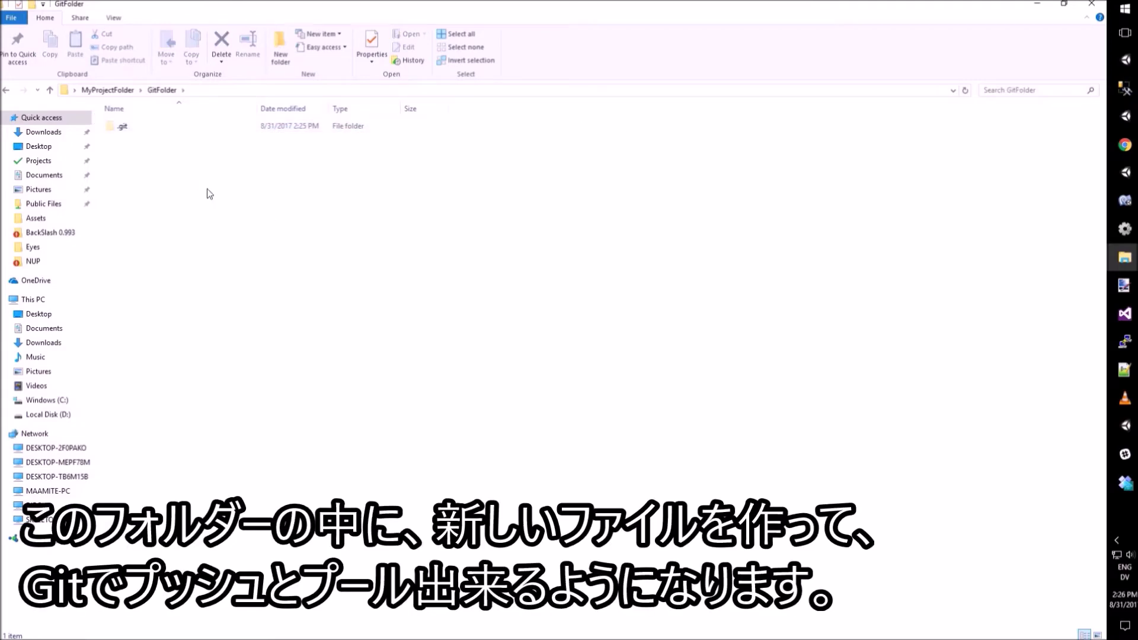
Step: Create a new text document named TestDocument.txt in GitFolder
right_click(217, 210)
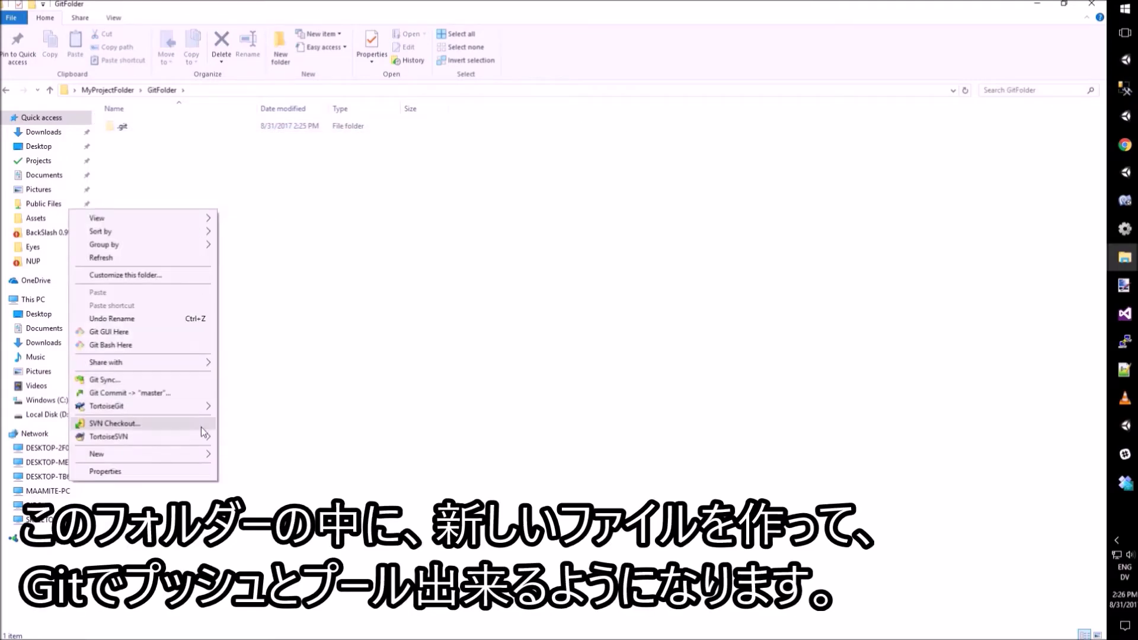
mouse_move(199, 455)
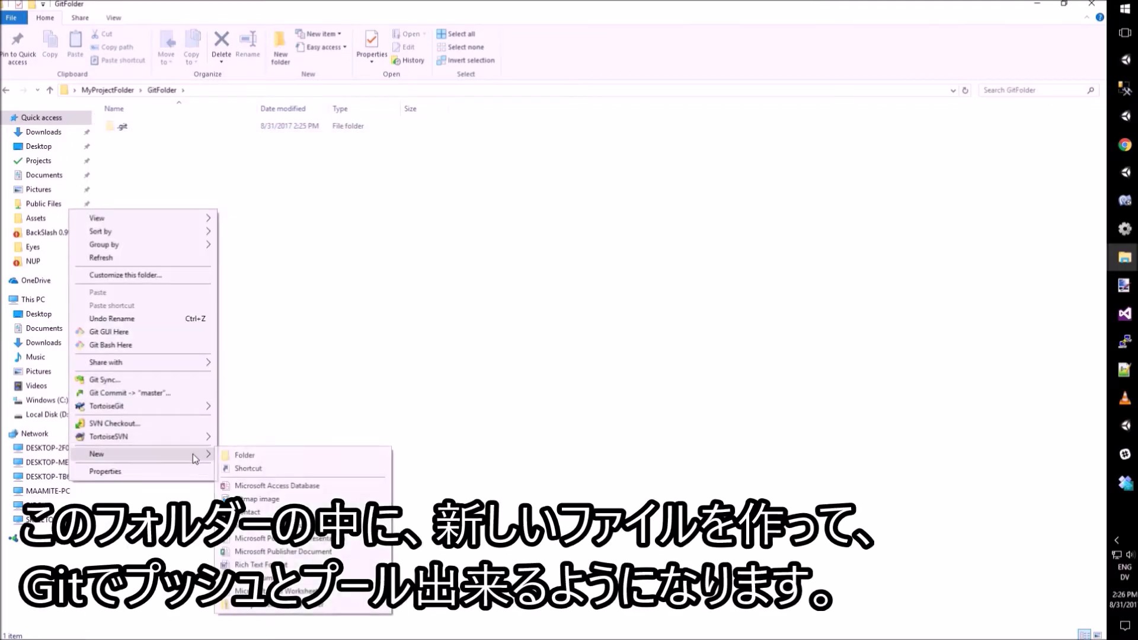
click(315, 578)
text(TestDocument)
key(Return)
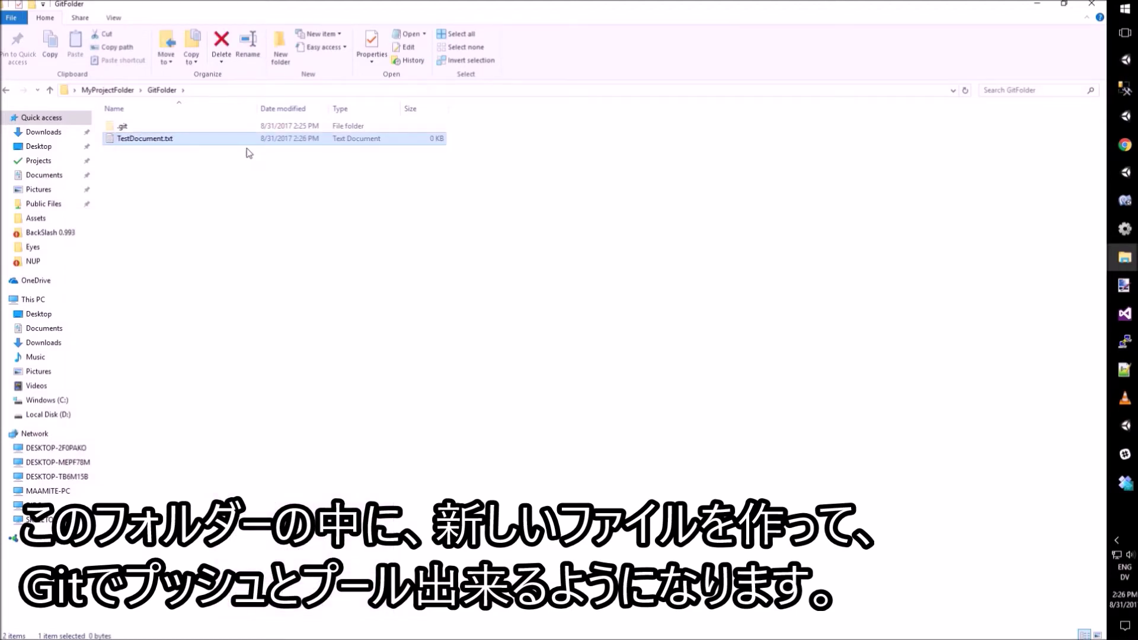
Step: Write 'This is my test document!' in TestDocument.txt, save it and close Notepad
double_click(238, 141)
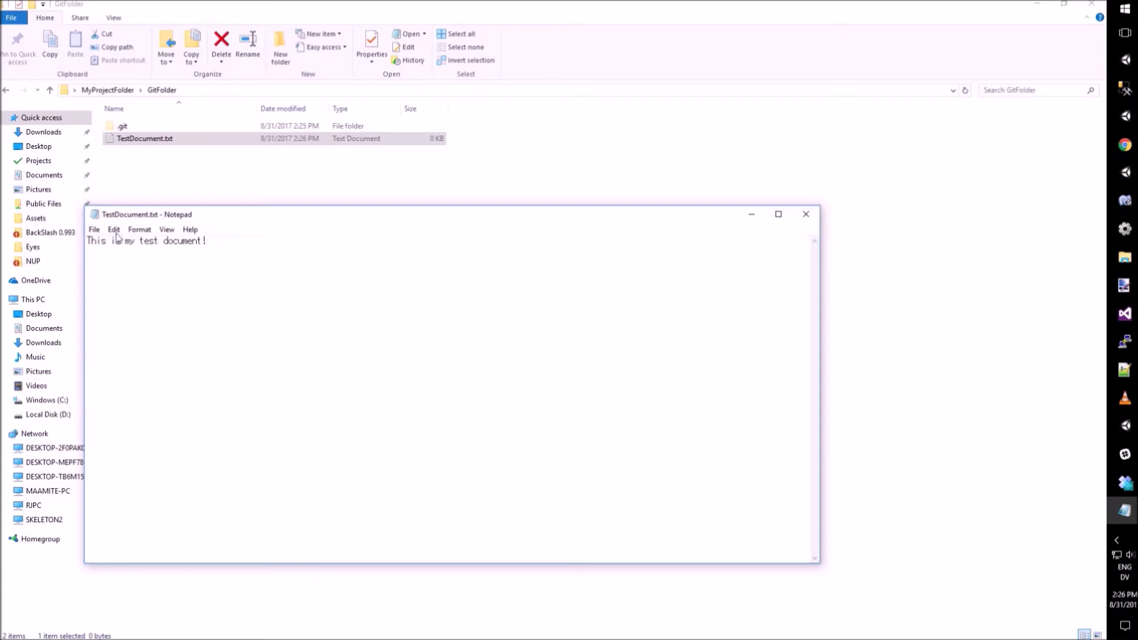
click(94, 229)
click(88, 270)
click(806, 214)
Step: Start a Git Commit to master and include TestDocument.txt
right_click(160, 176)
click(286, 226)
right_click(437, 203)
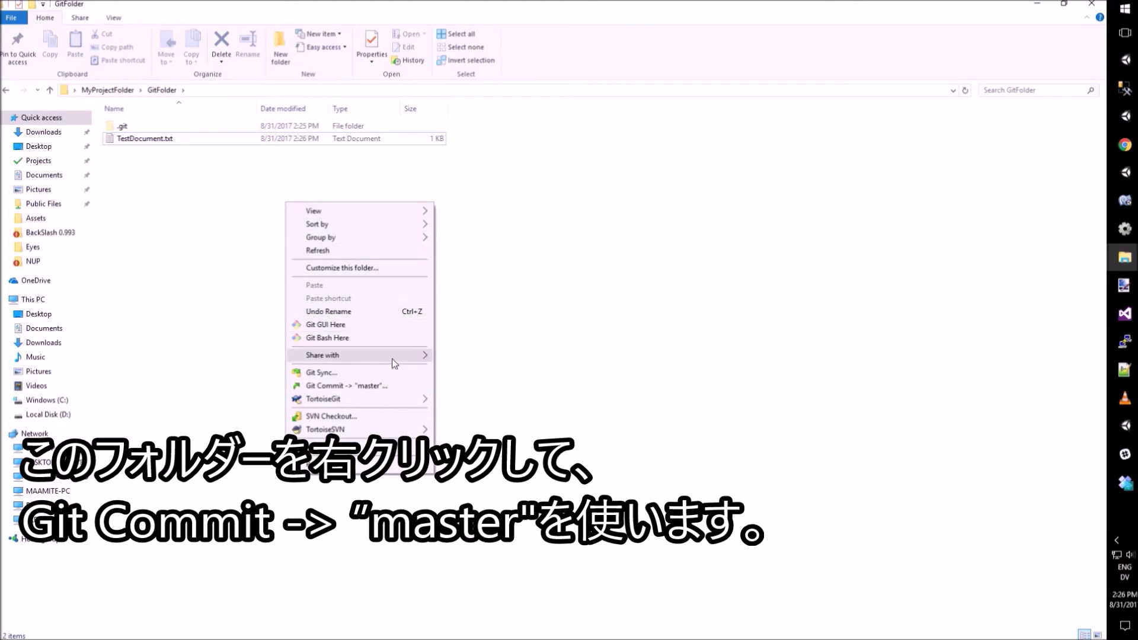
mouse_move(378, 400)
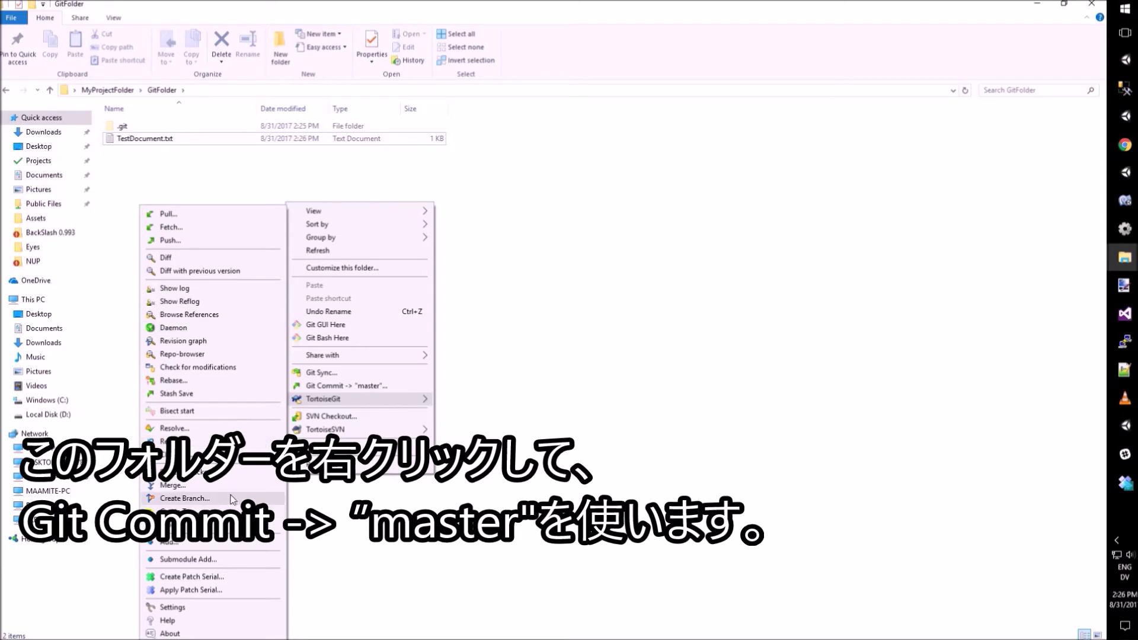
click(346, 387)
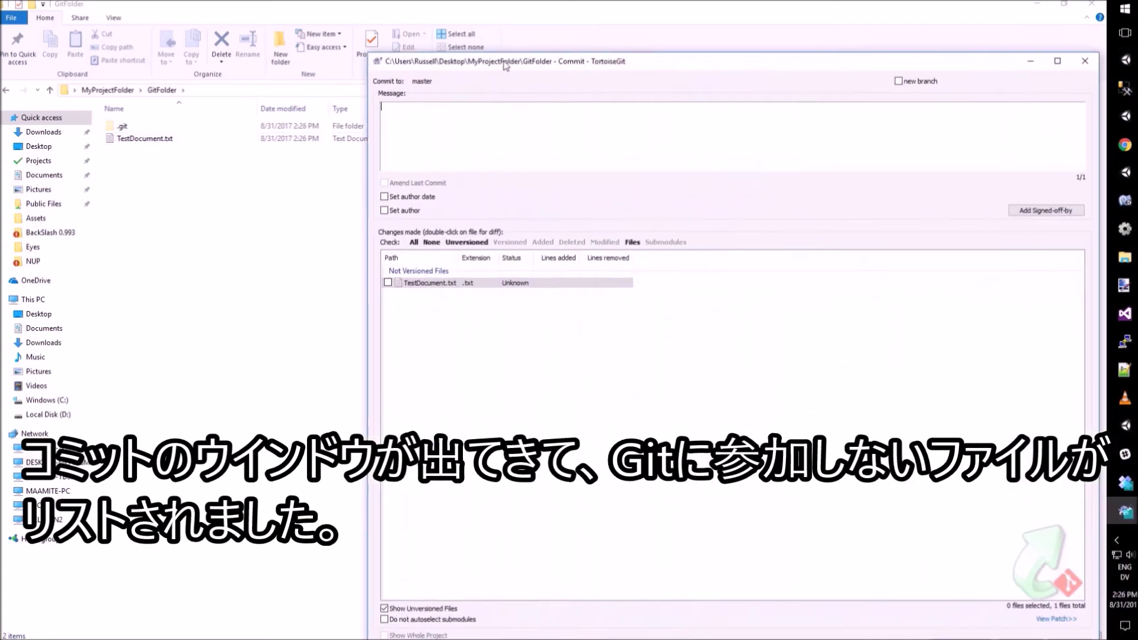
click(300, 243)
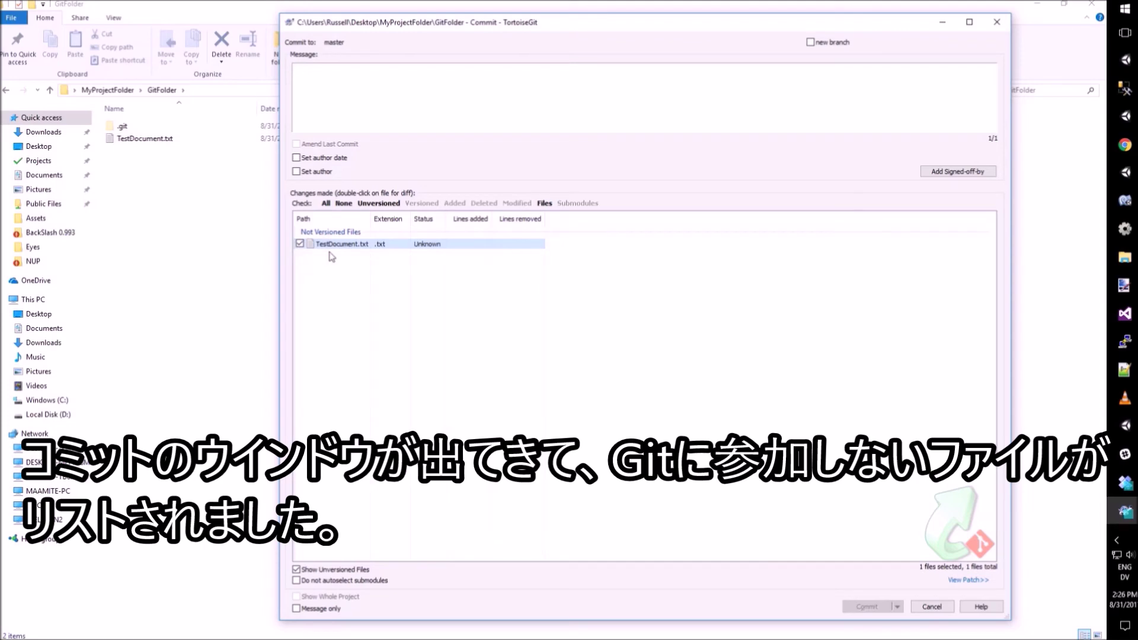
Step: Commit the file with the message 'Test Document Upload'
click(350, 98)
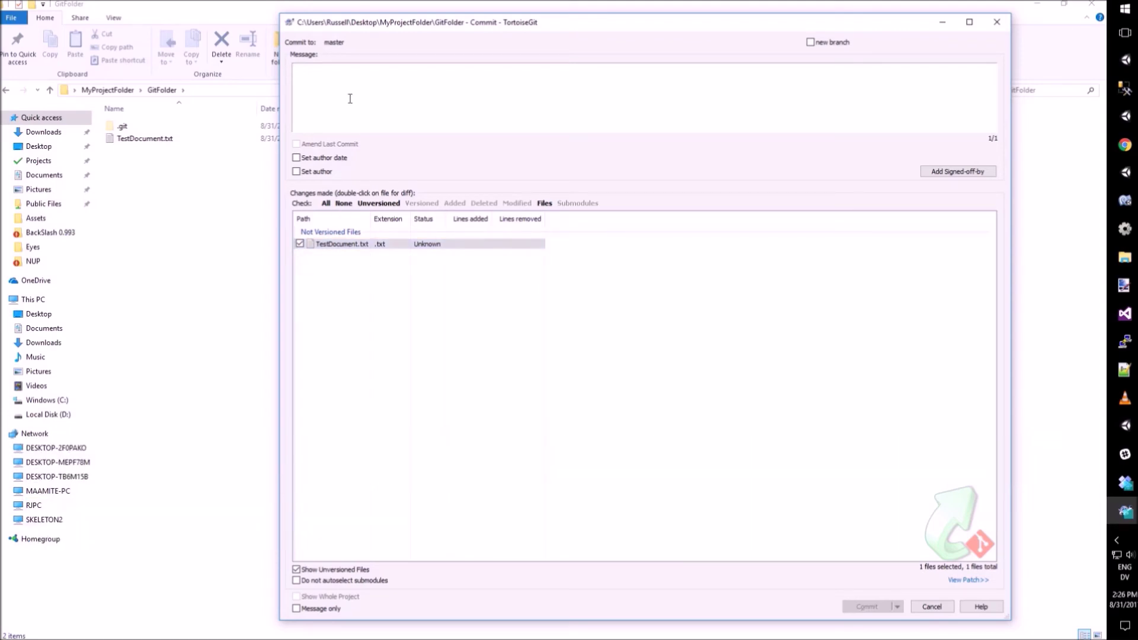
text(Test Document Upload)
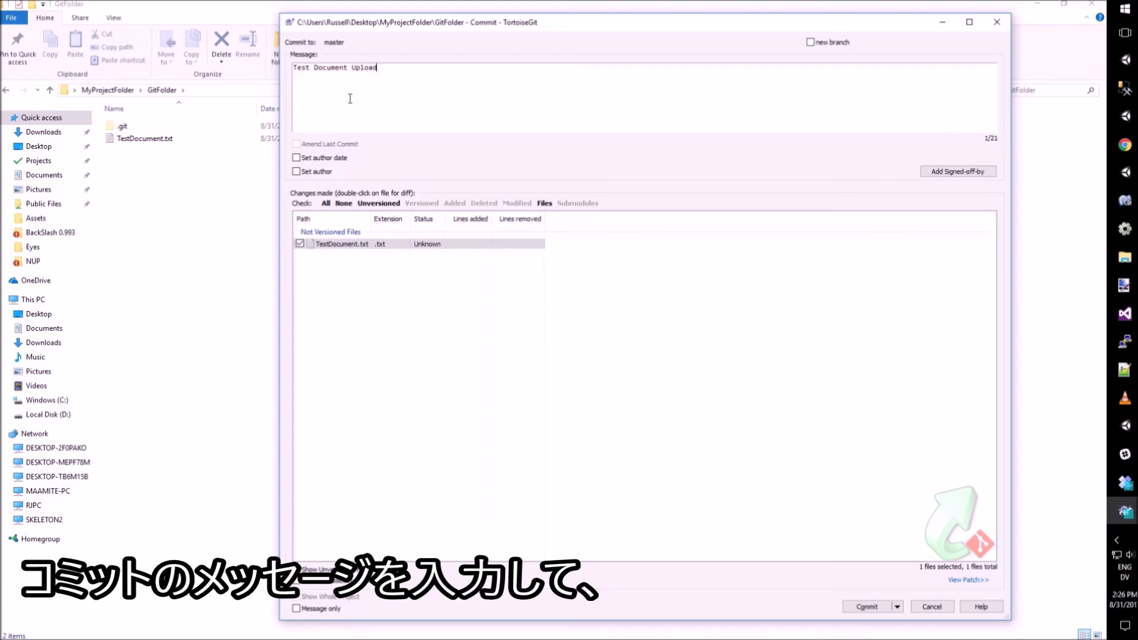
drag(388, 76, 282, 70)
click(341, 81)
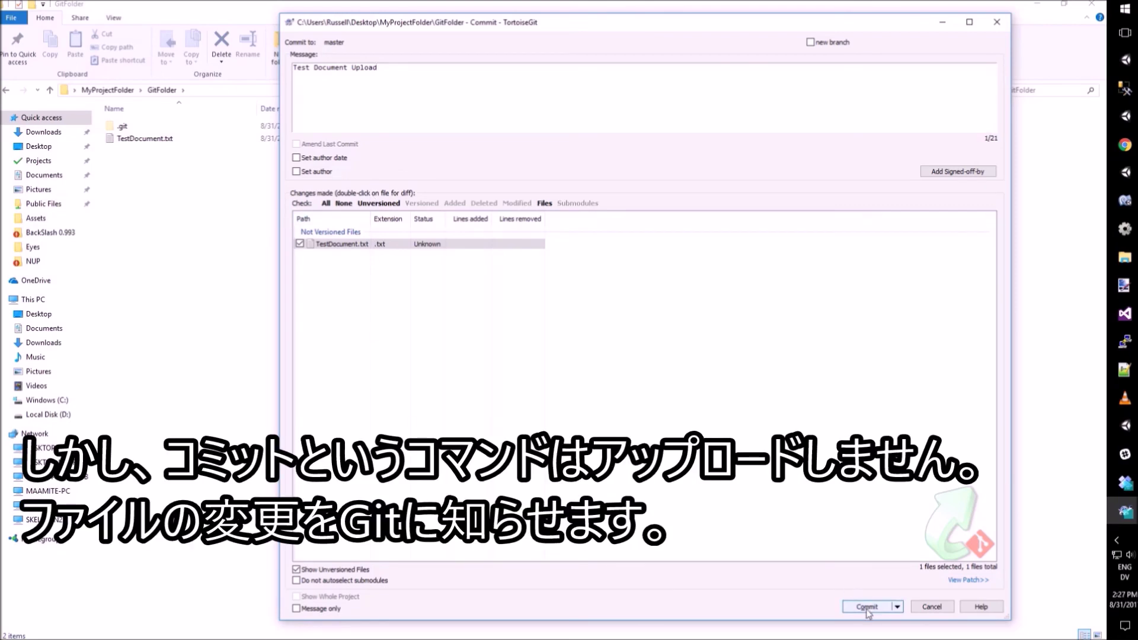
click(867, 607)
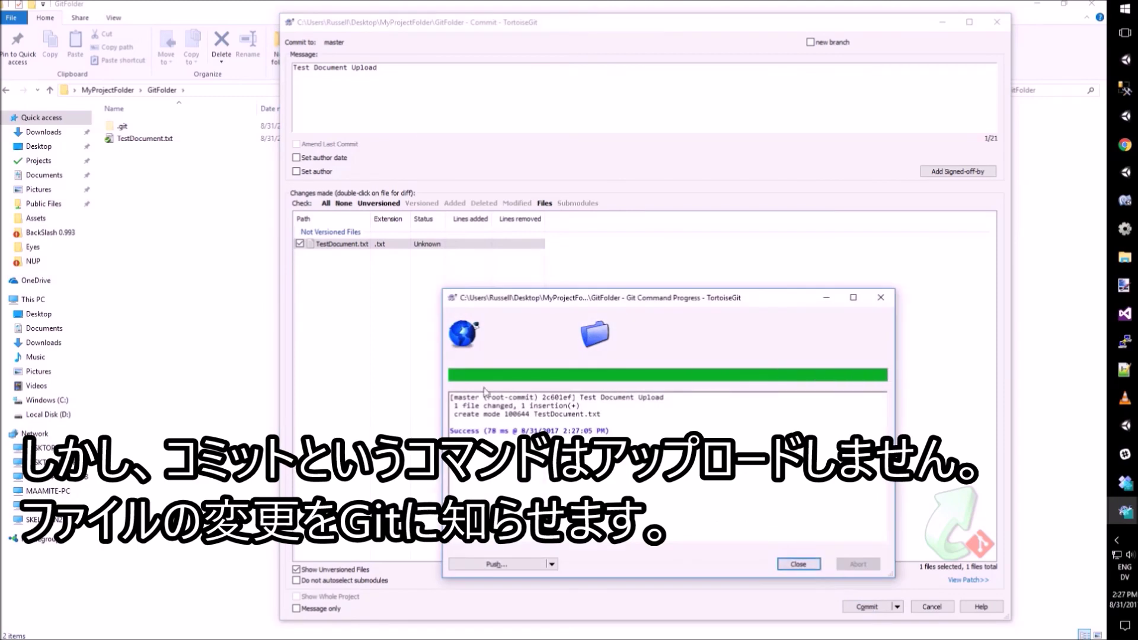
Step: Push the master branch to the origin remote from the commit progress window
click(481, 447)
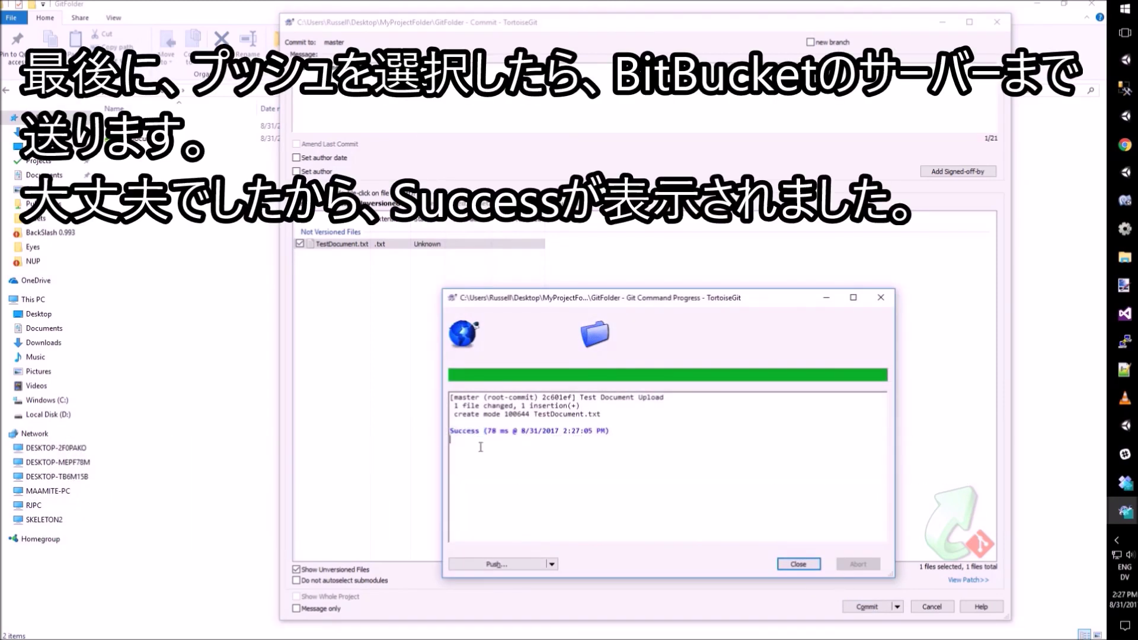
click(496, 565)
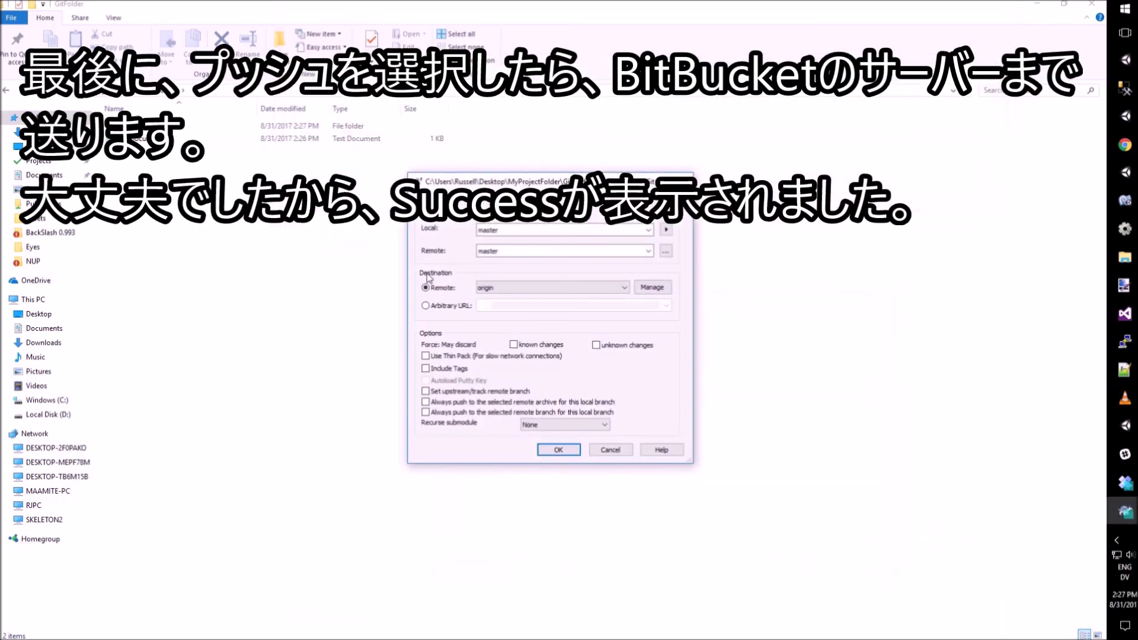
click(566, 451)
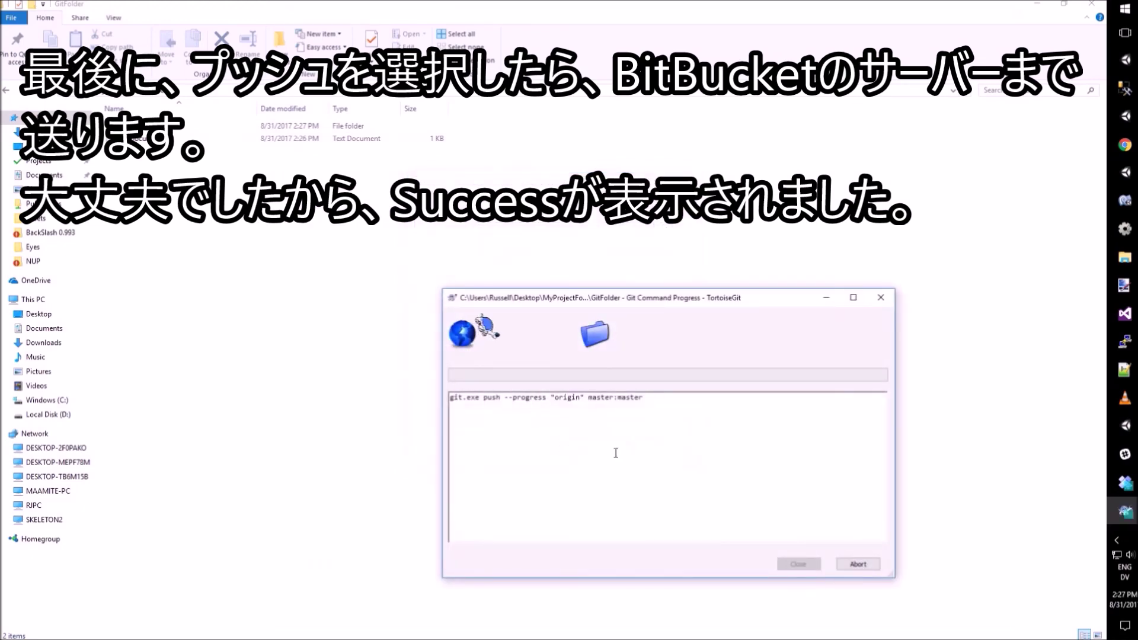